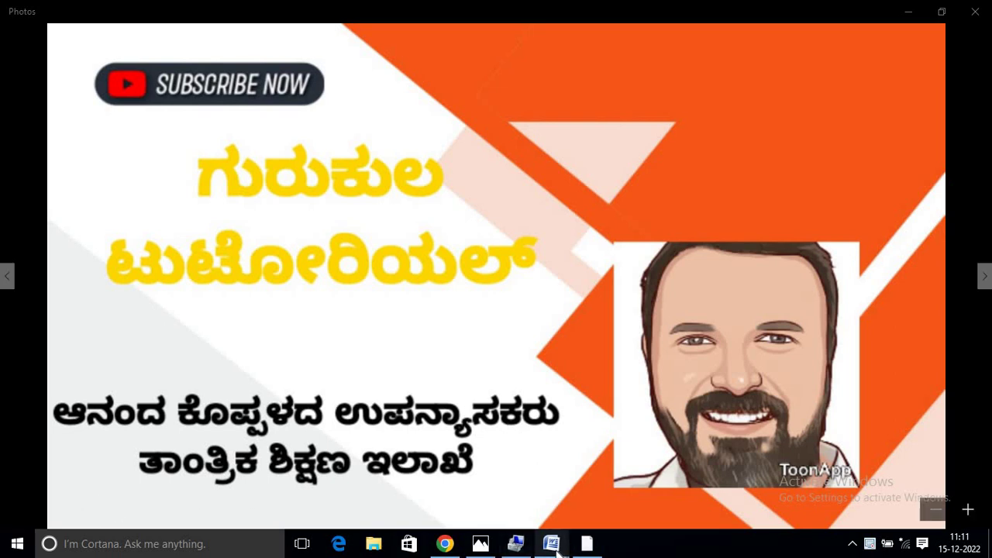
# View the Fig.4.17 drawing in Word, and start a protrusion sketch on the Front (xz) plane in Solid Edge.
pyautogui.moveTo(555, 552)
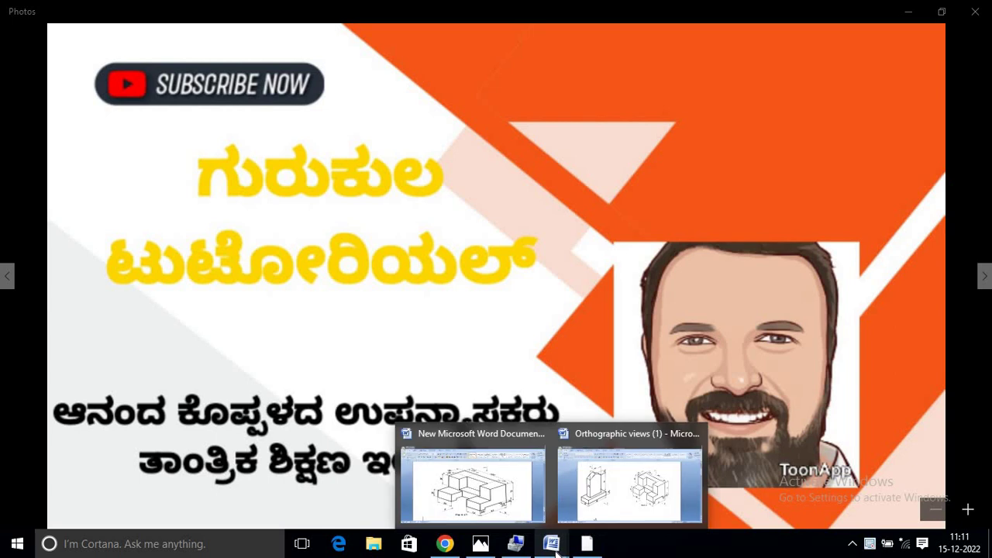
pyautogui.click(487, 496)
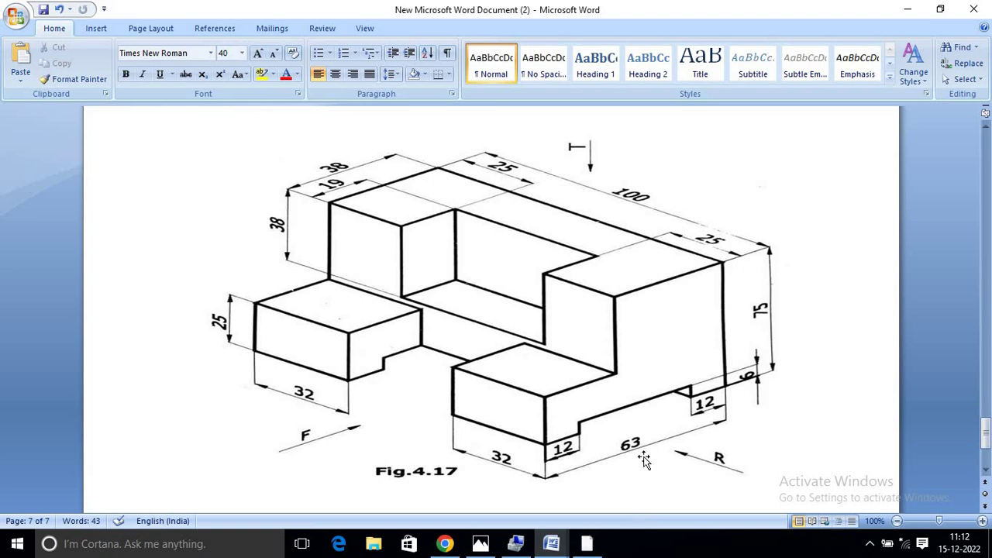
pyautogui.click(587, 543)
pyautogui.click(634, 385)
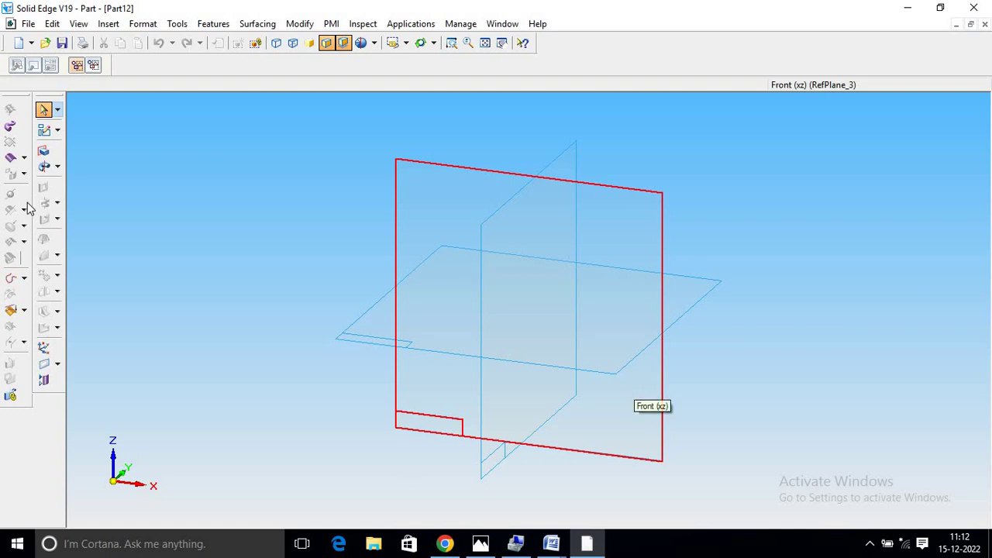
pyautogui.click(44, 152)
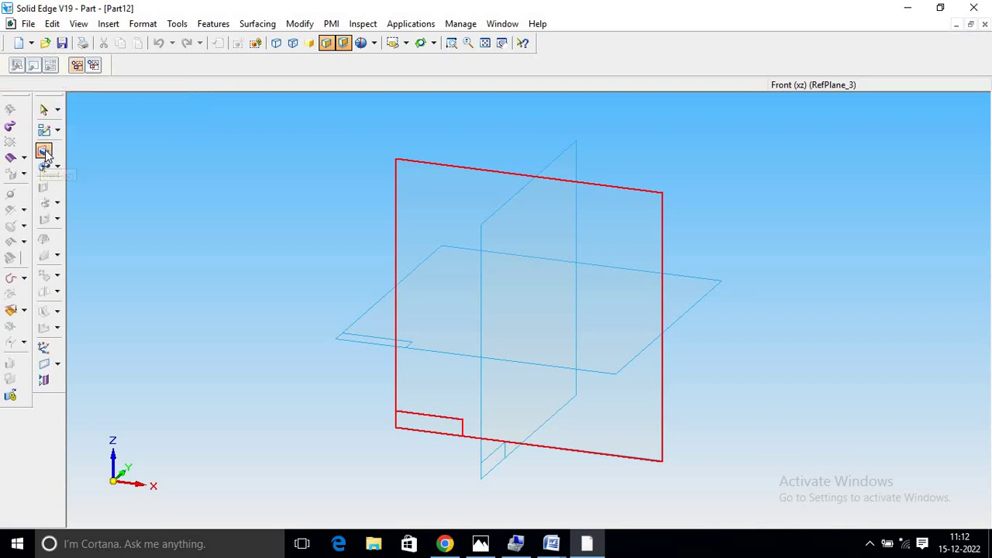
pyautogui.click(633, 206)
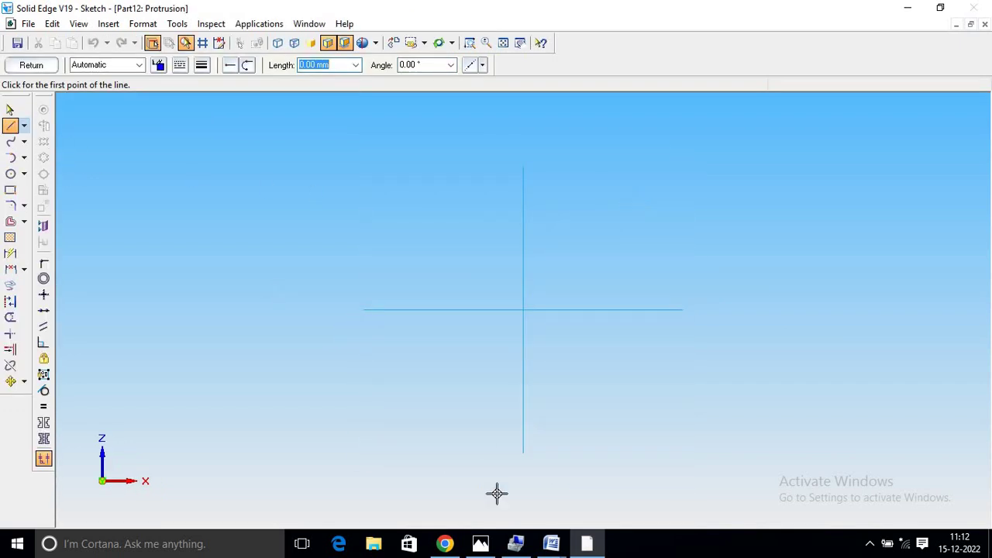
# Close the Orthographic views (1) document in Word and recheck the Fig.4.17 drawing before returning to the Solid Edge sketch.
pyautogui.click(551, 543)
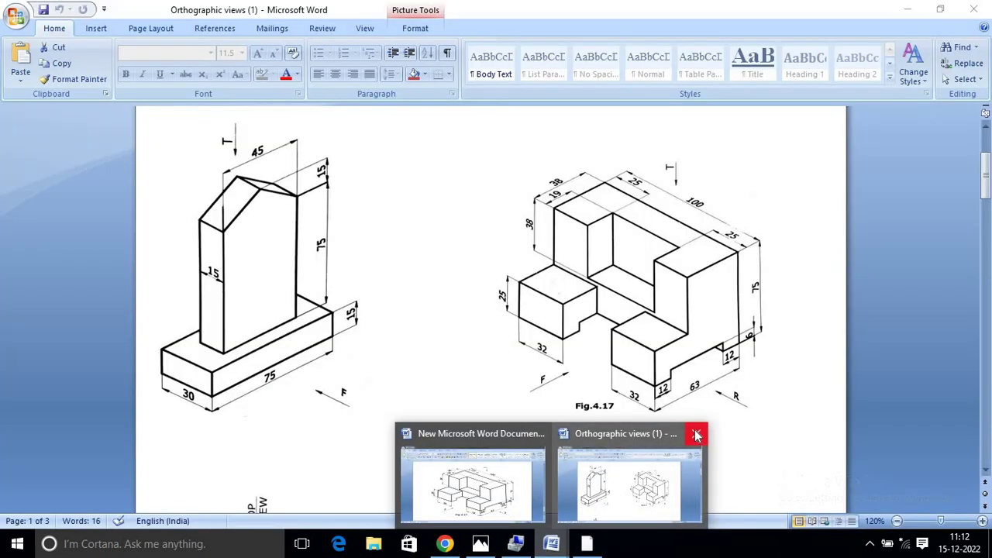
pyautogui.click(697, 436)
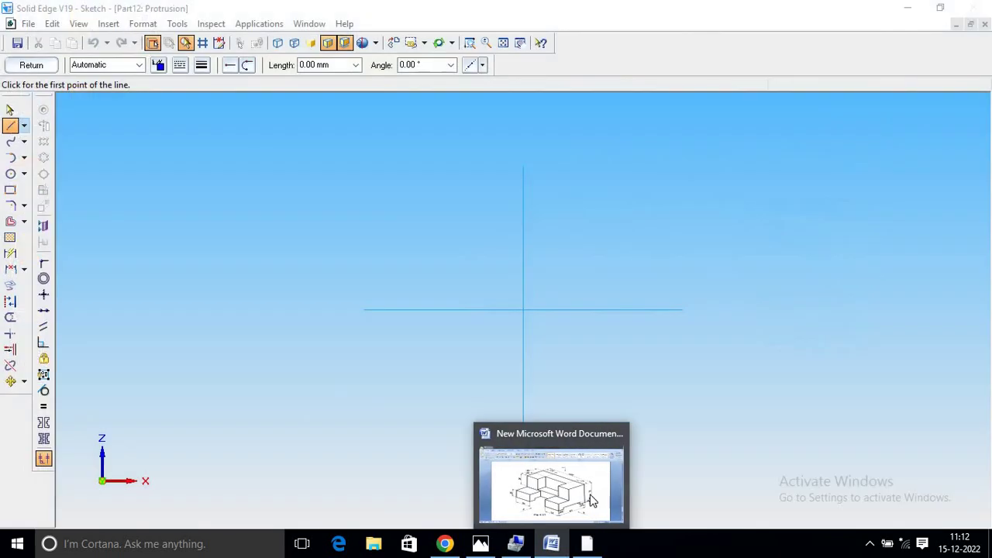
pyautogui.click(588, 494)
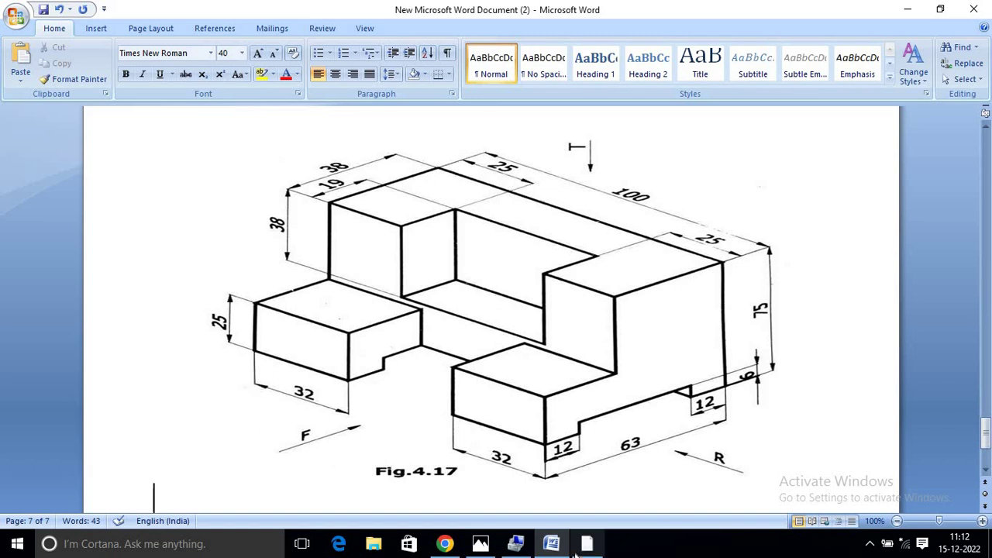
pyautogui.hotkey('alt', 'Tab')
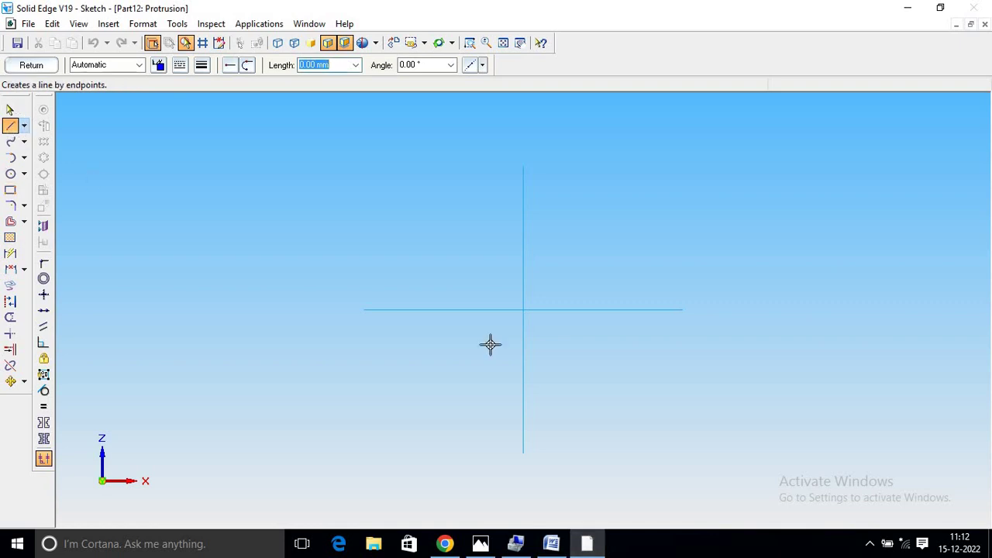
# Draw a 100 mm horizontal base line along +X from the origin and a 75 mm vertical line up from its end.
pyautogui.click(523, 309)
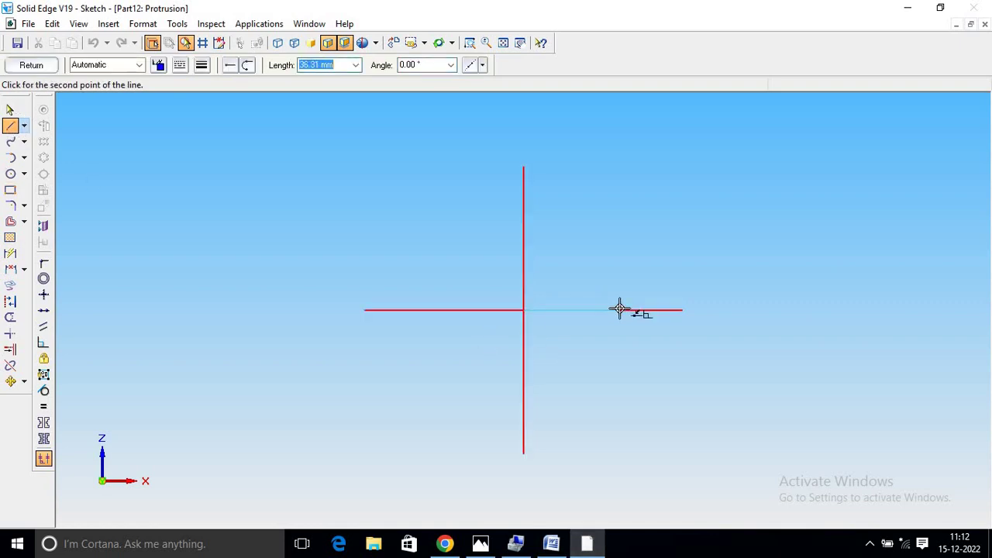
pyautogui.write('18')
pyautogui.write('0.0')
pyautogui.press('Tab')
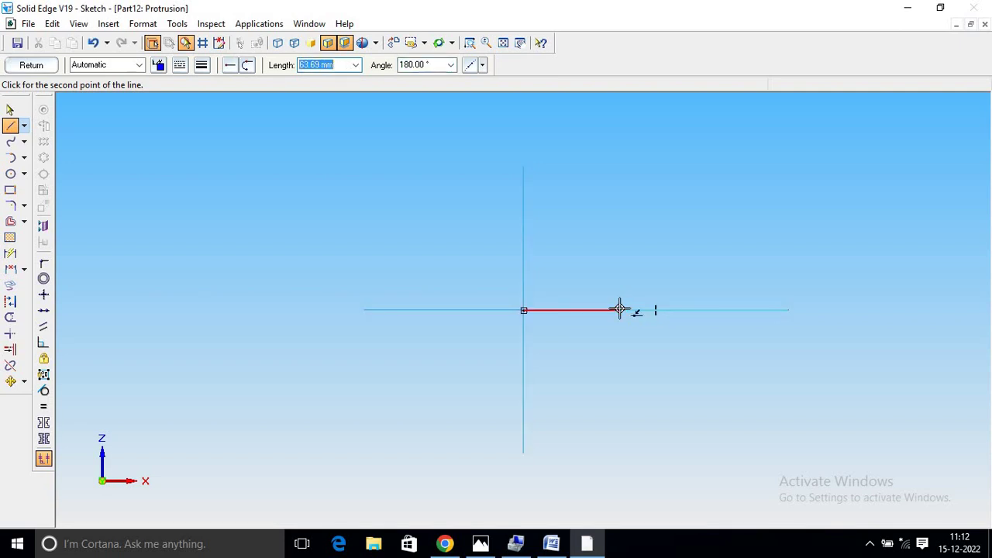
pyautogui.click(787, 310)
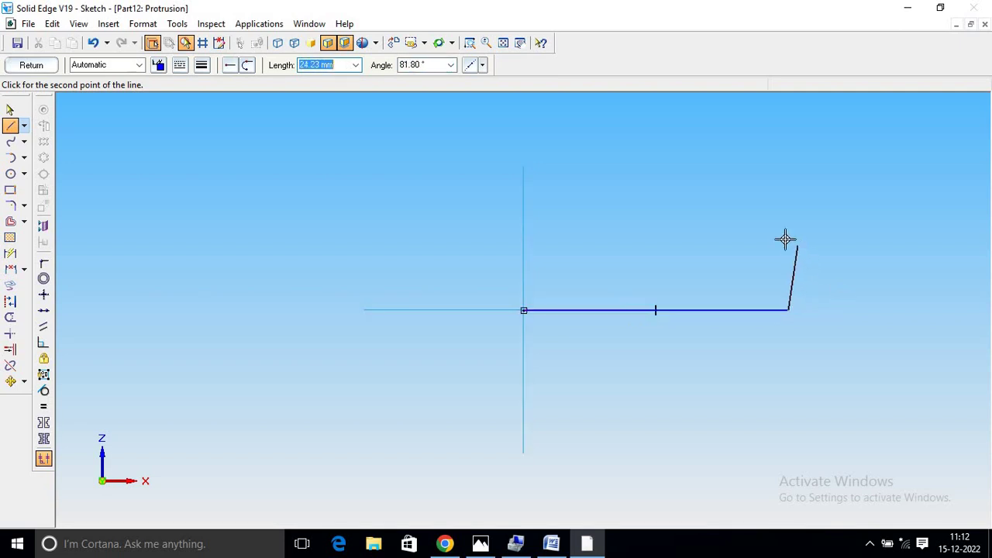
pyautogui.write('7')
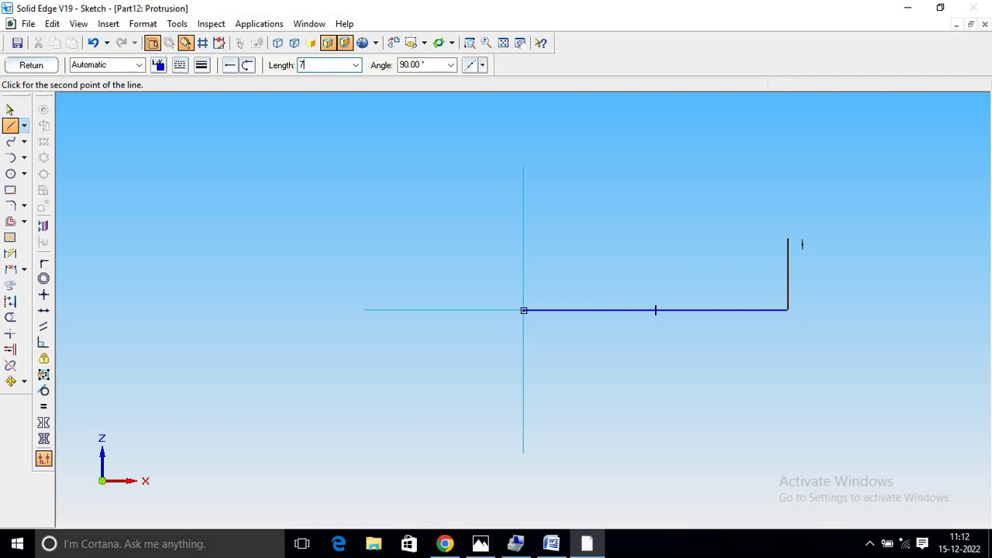
pyautogui.write('5')
pyautogui.press('Tab')
pyautogui.click(786, 237)
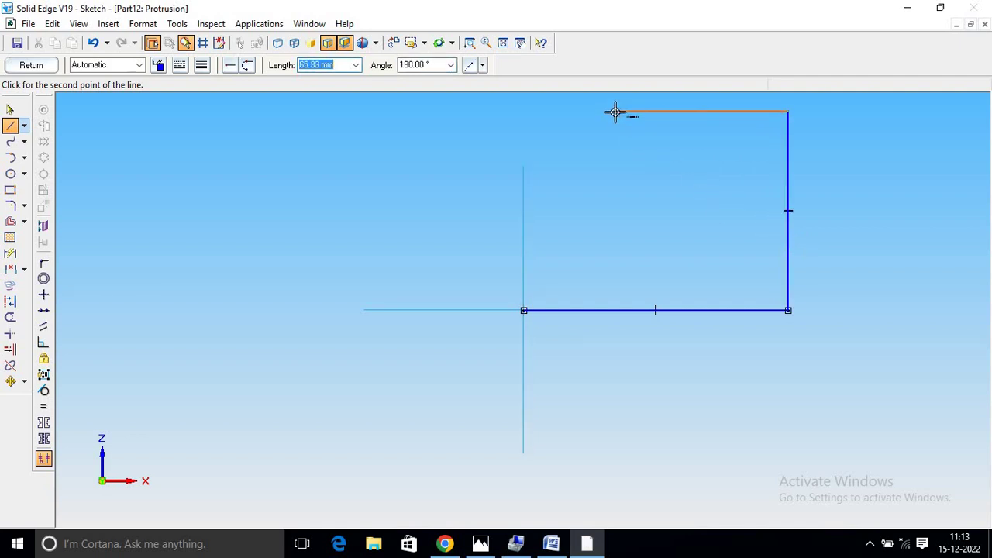
# Draw the 100 mm top line back towards the Z axis and close the rectangular profile at the origin.
pyautogui.write('1')
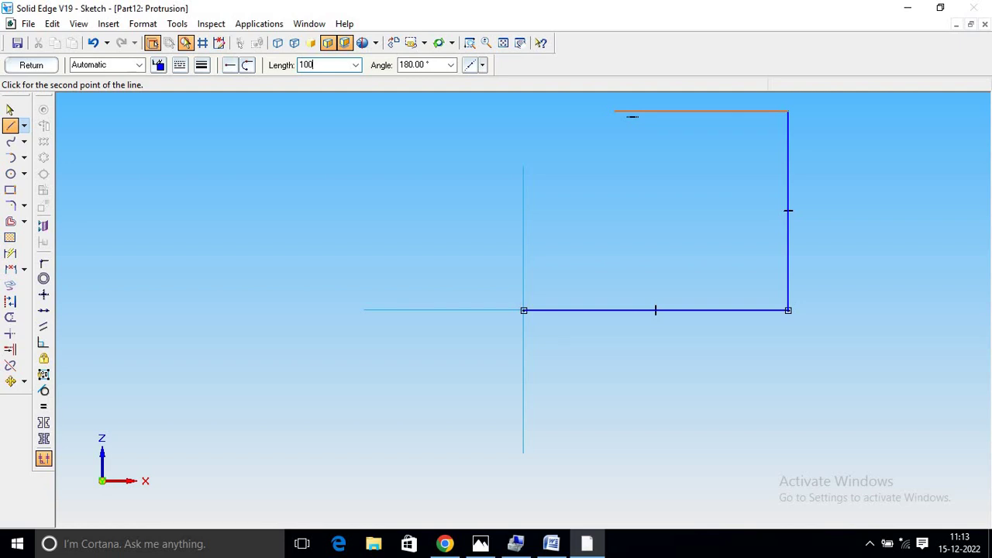
pyautogui.write('00')
pyautogui.press('Return')
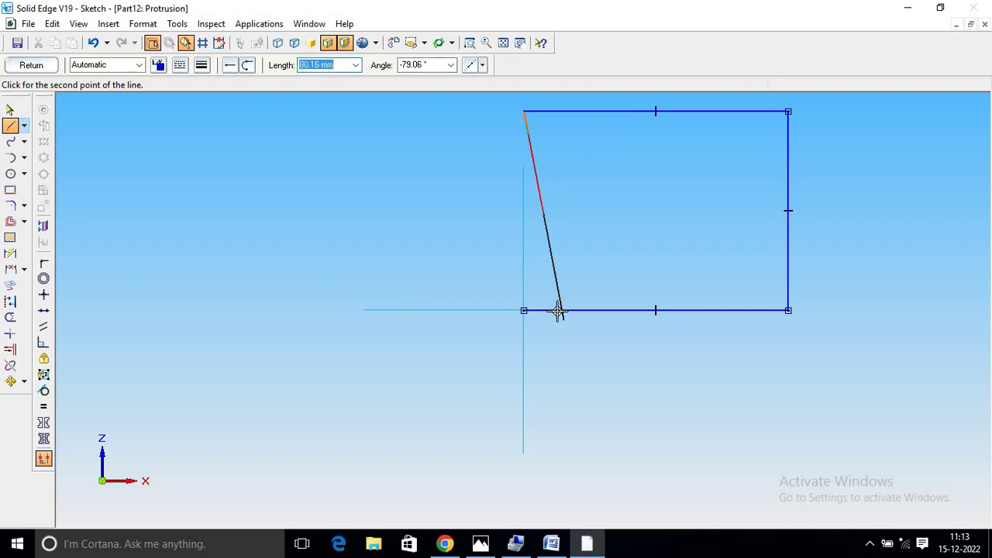
pyautogui.click(524, 311)
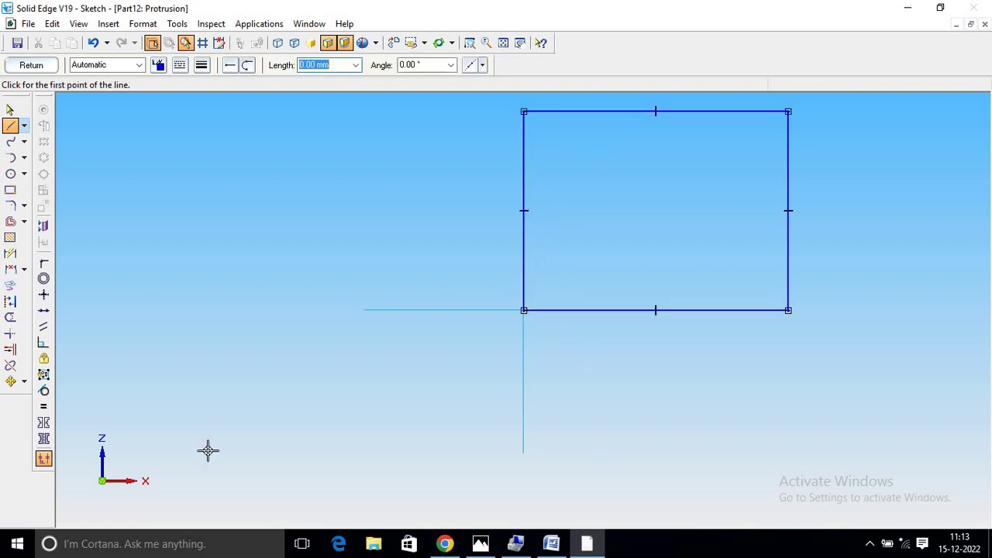
# Finish the rectangle sketch, and extrude it 63 mm towards the front after checking the depth in the Word drawing.
pyautogui.click(519, 44)
pyautogui.moveTo(655, 238); pyautogui.dragTo(547, 306)
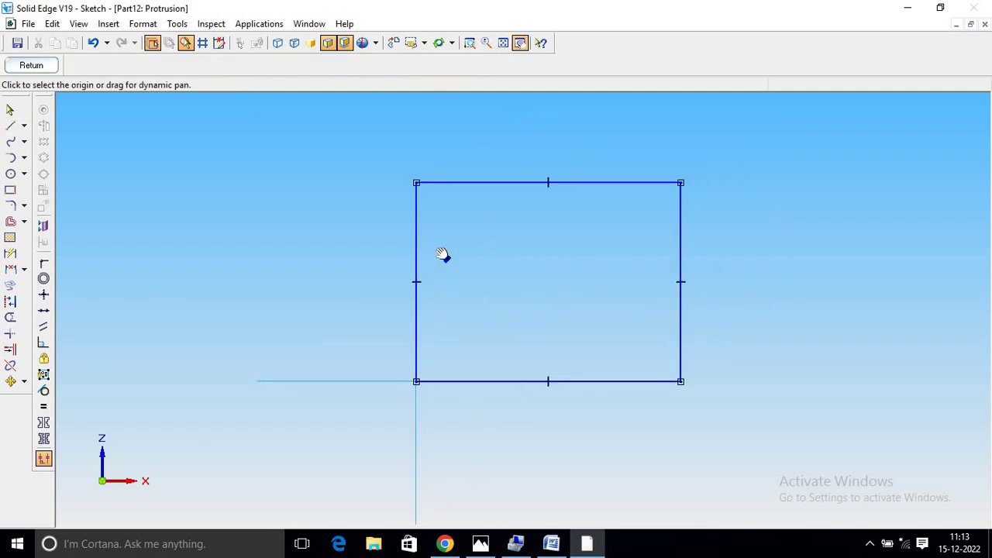
pyautogui.click(33, 68)
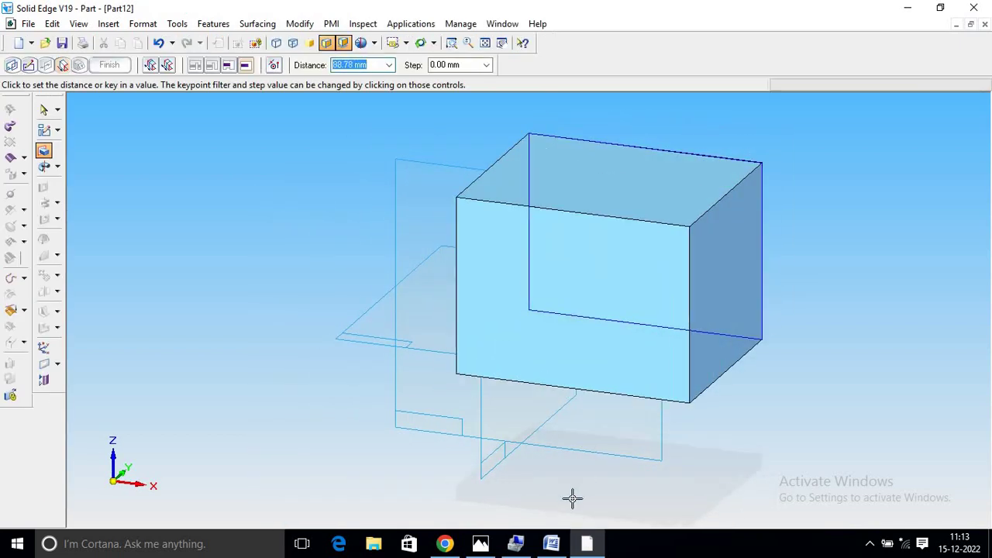
pyautogui.click(551, 543)
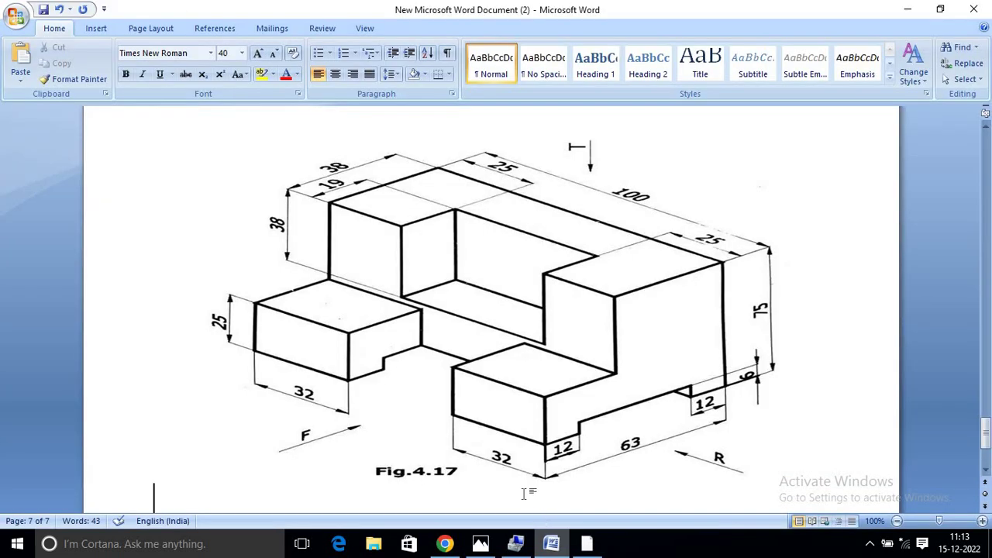
pyautogui.click(584, 546)
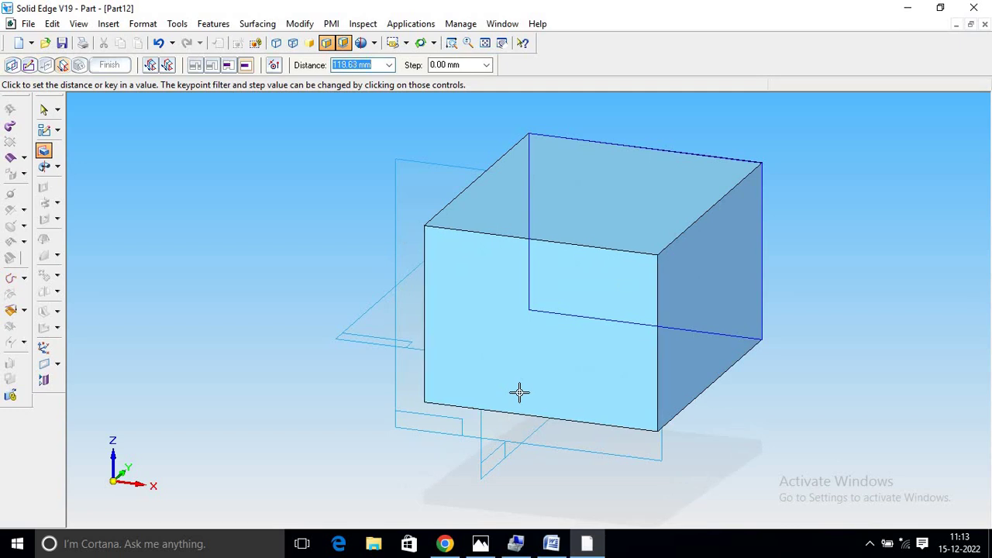
pyautogui.write('63')
pyautogui.press('Return')
pyautogui.click(519, 395)
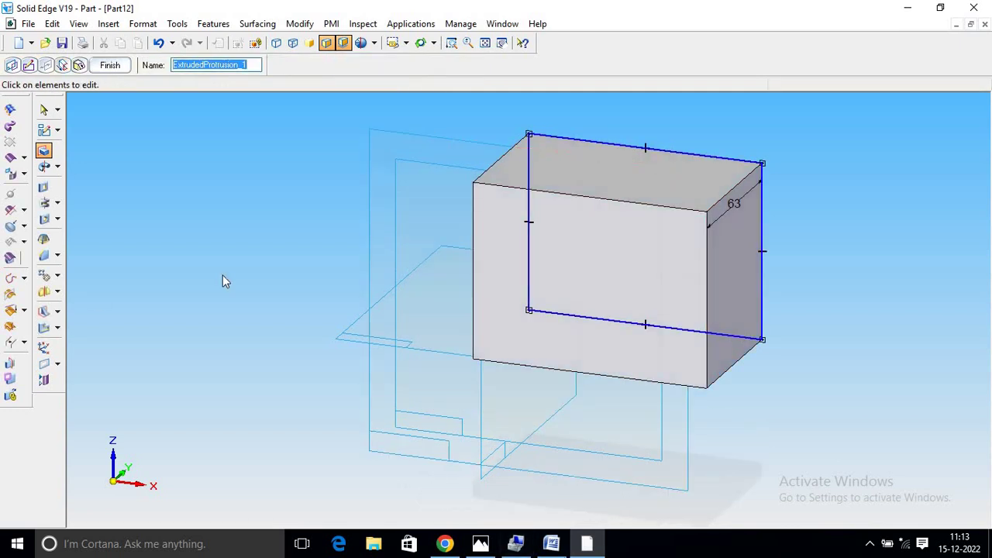
# Consult the Fig.4.17 drawing in Word, and start a cutout sketch on the block's top face in Solid Edge.
pyautogui.click(552, 544)
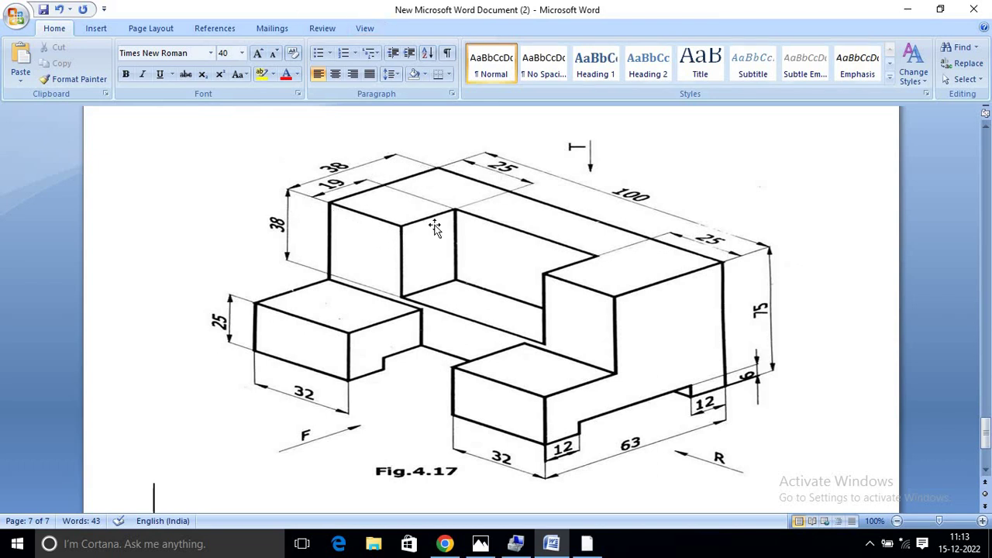
pyautogui.click(587, 547)
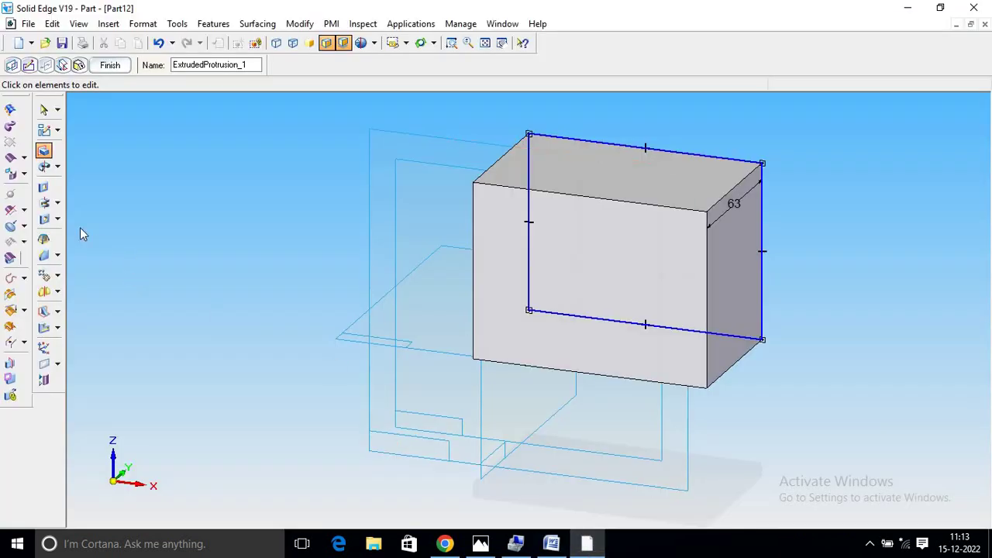
pyautogui.click(44, 188)
pyautogui.click(595, 150)
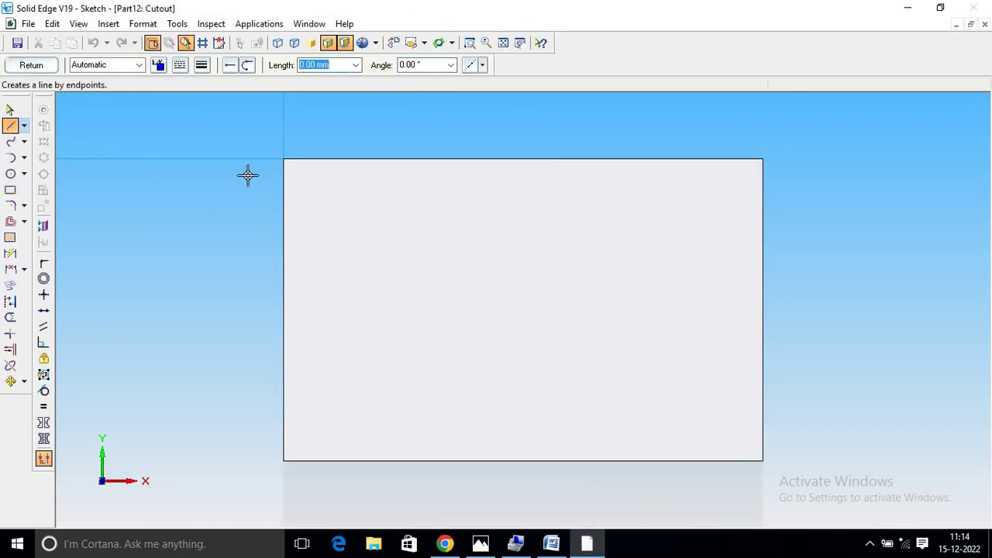
# From the top face's back-left corner, draw a 38 mm line along the left edge and a 25 mm line perpendicular to it inwards.
pyautogui.click(283, 159)
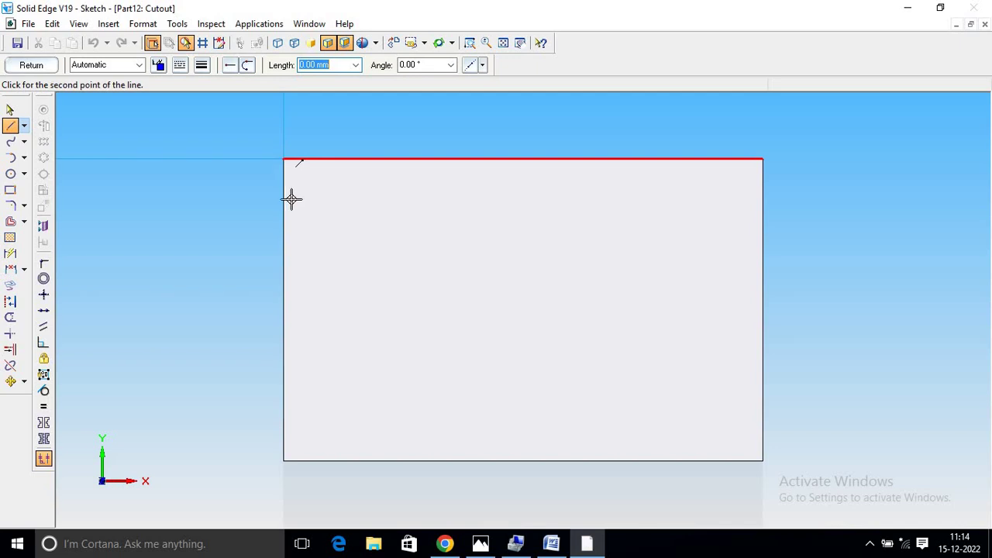
pyautogui.click(562, 552)
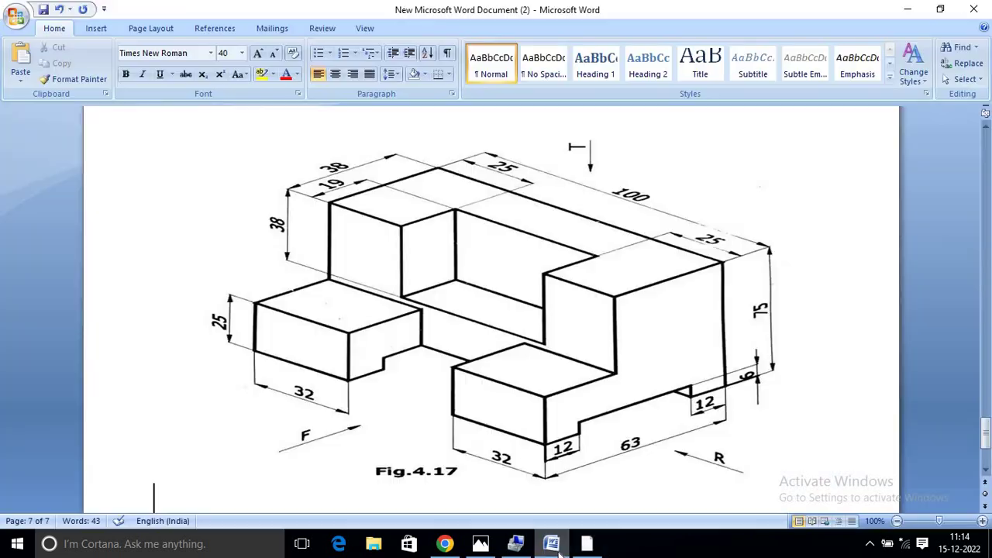
pyautogui.click(587, 544)
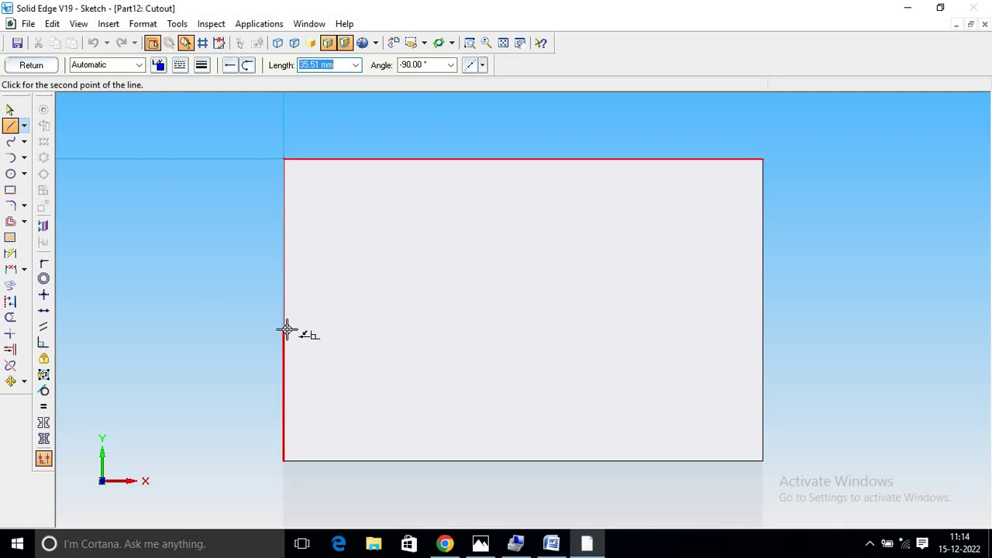
pyautogui.write('38')
pyautogui.click(286, 329)
pyautogui.click(284, 340)
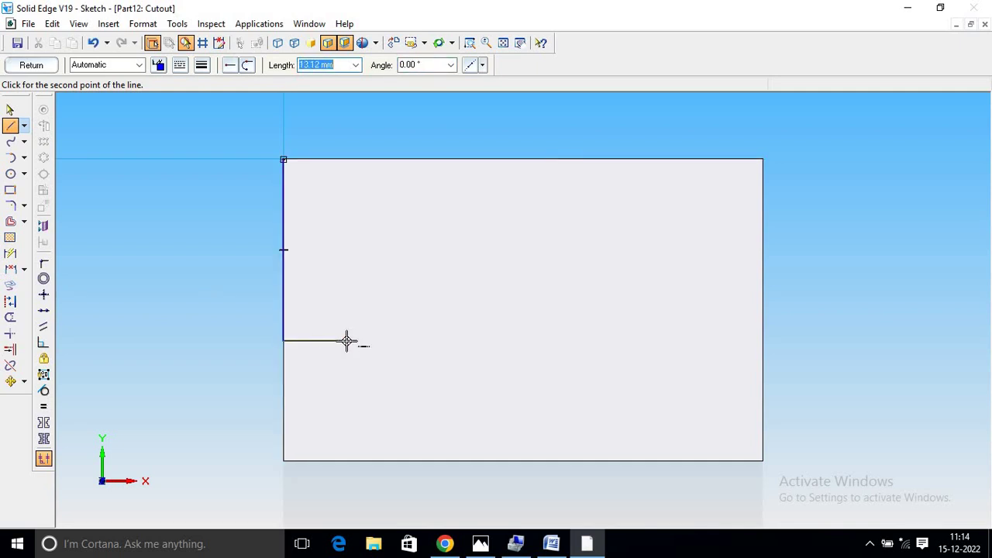
pyautogui.write('25')
pyautogui.press('Tab')
pyautogui.press('Return')
# Continue the cutout profile with a 19 mm line towards the back edge and a 50 mm line parallel to that edge.
pyautogui.click(551, 543)
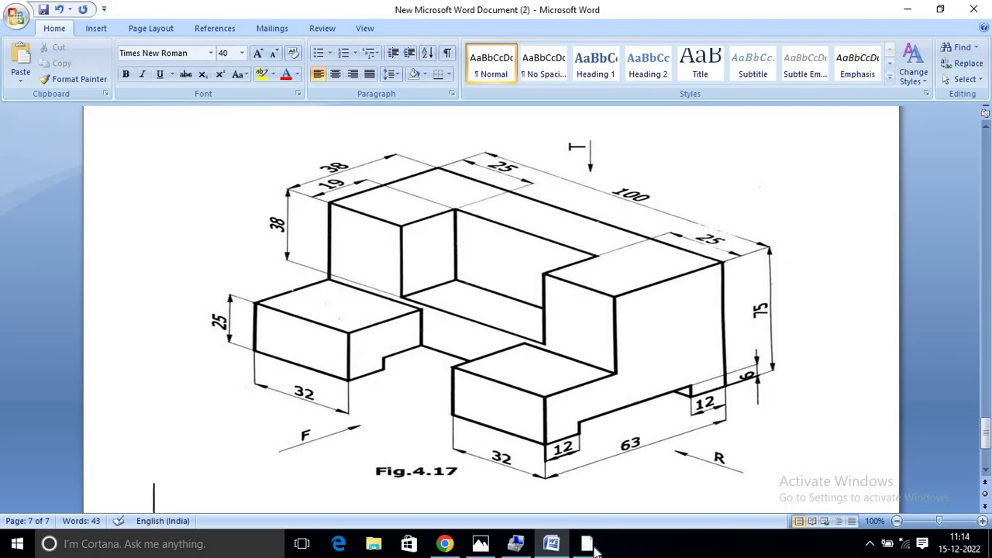
pyautogui.click(551, 543)
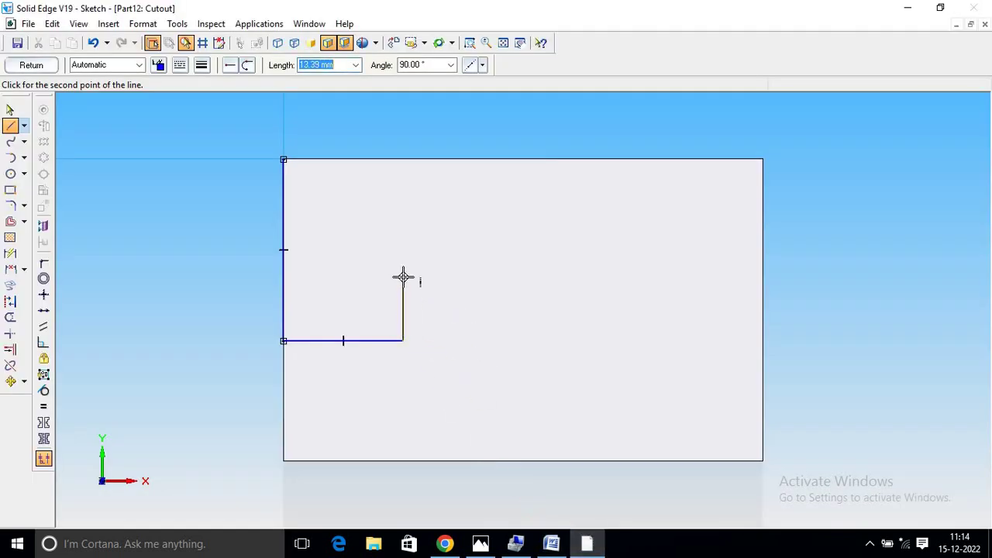
pyautogui.write('1')
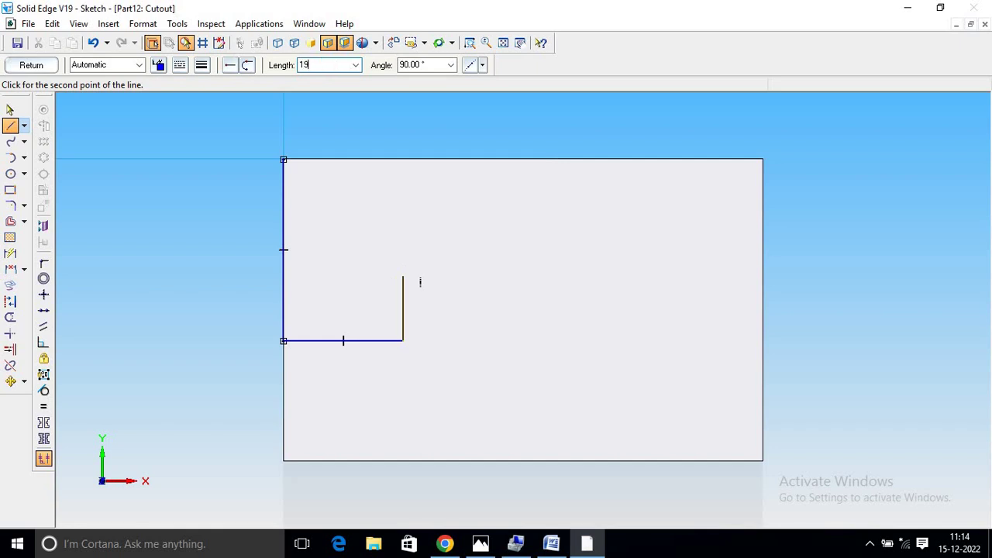
pyautogui.write('5')
pyautogui.press('Return')
pyautogui.click(403, 277)
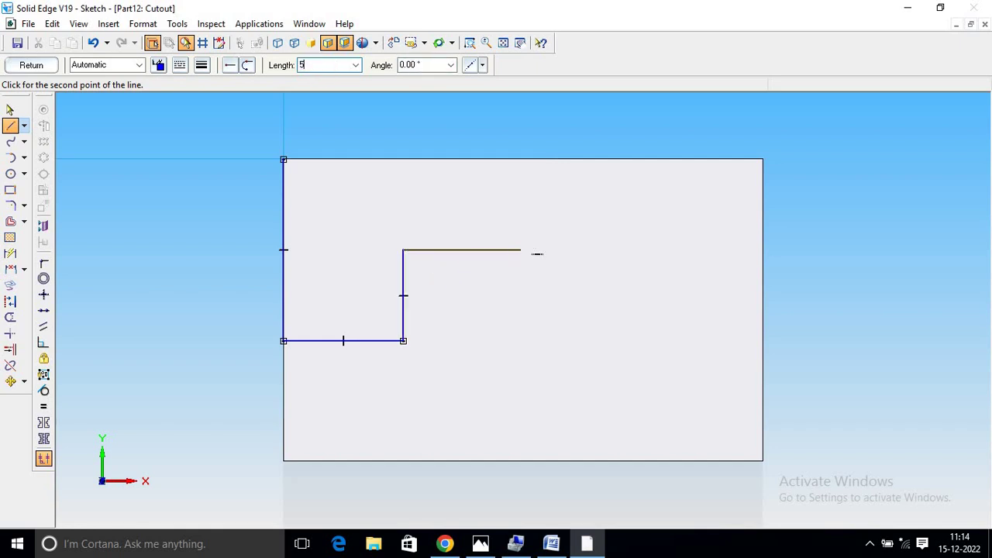
pyautogui.press('Tab')
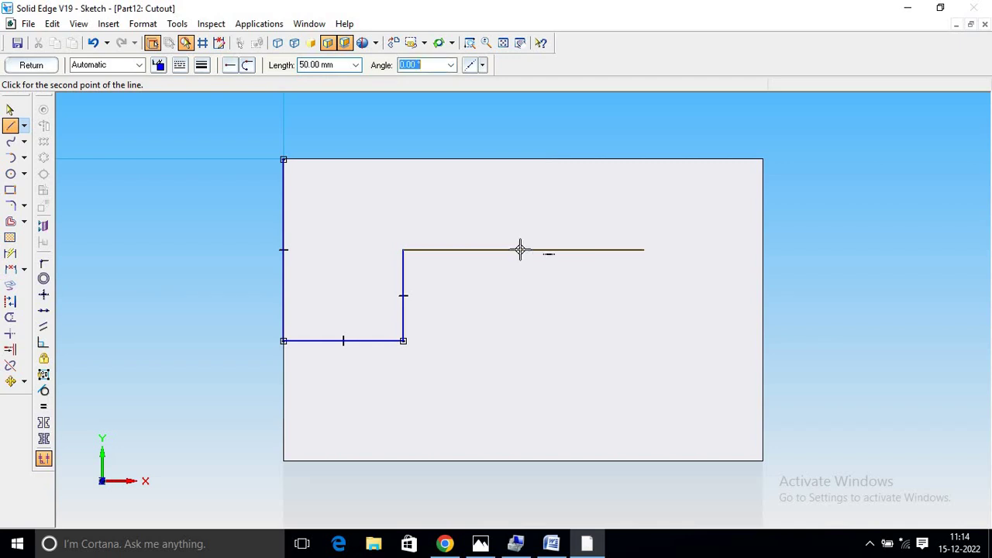
pyautogui.press('Return')
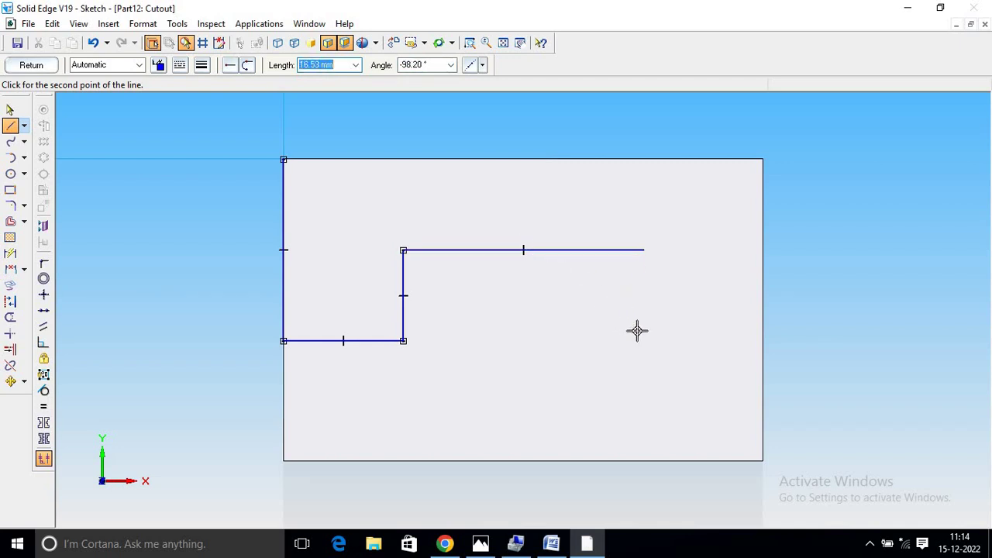
# Close the cutout rectangle with a 19 mm line towards the front edge and a line back to the profile's inner left corner.
pyautogui.write('19')
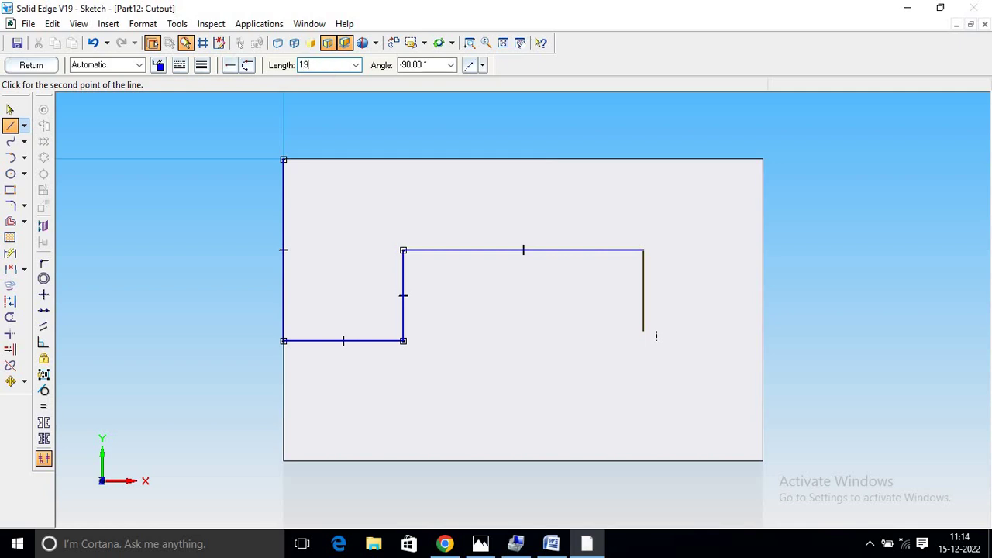
pyautogui.press('Tab')
pyautogui.press('Return')
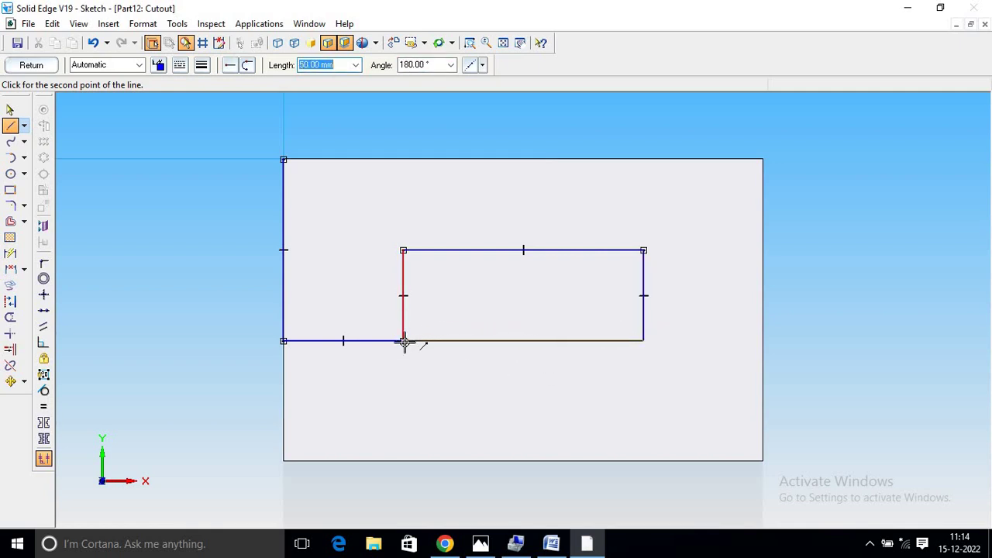
pyautogui.click(404, 342)
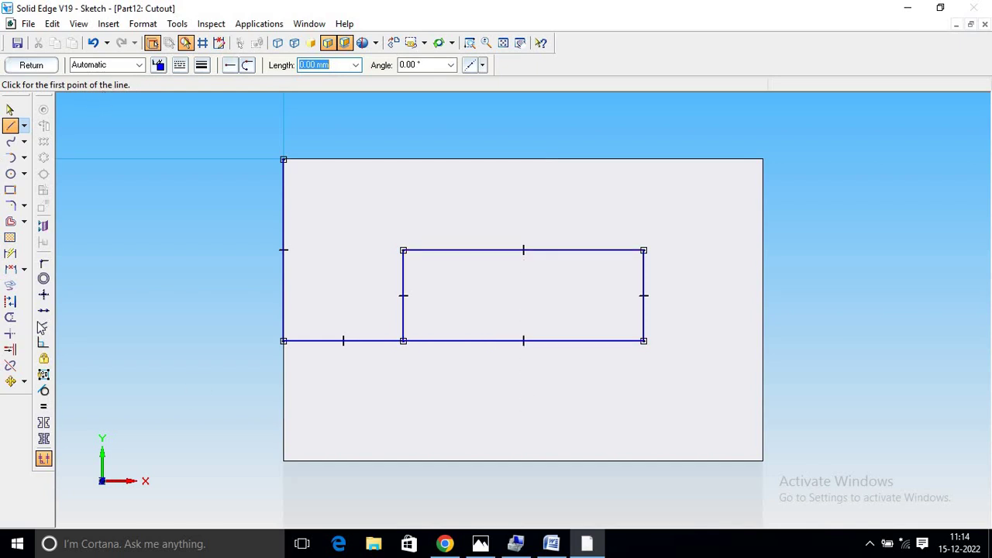
# Trim away the 38 mm and 25 mm locating lines so only the rectangle remains, and finish the cutout sketch.
pyautogui.click(10, 317)
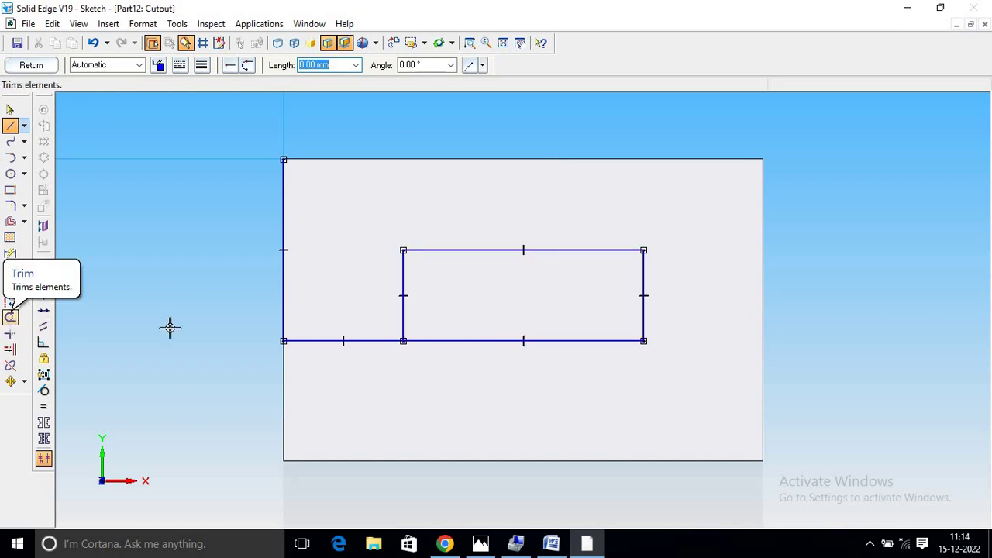
pyautogui.click(283, 289)
pyautogui.moveTo(362, 340); pyautogui.dragTo(381, 406)
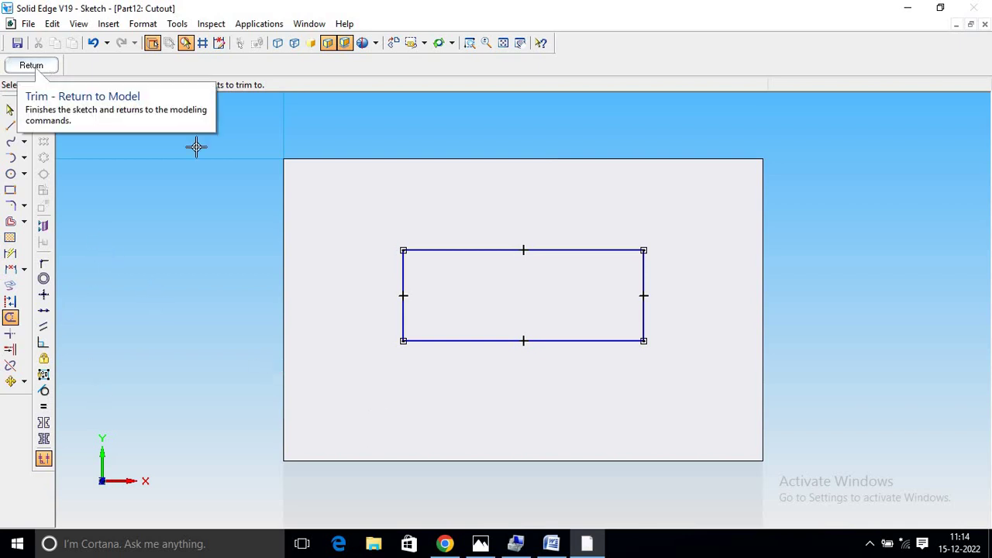
pyautogui.click(31, 66)
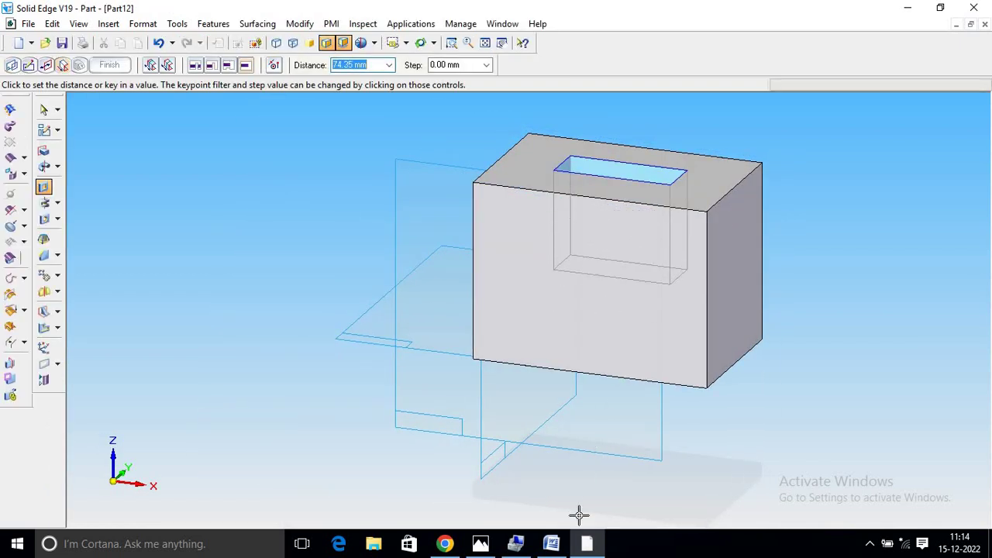
# Check the pocket depth in the Word drawing, and cut the rectangle 38 mm down into the block in Solid Edge.
pyautogui.click(552, 544)
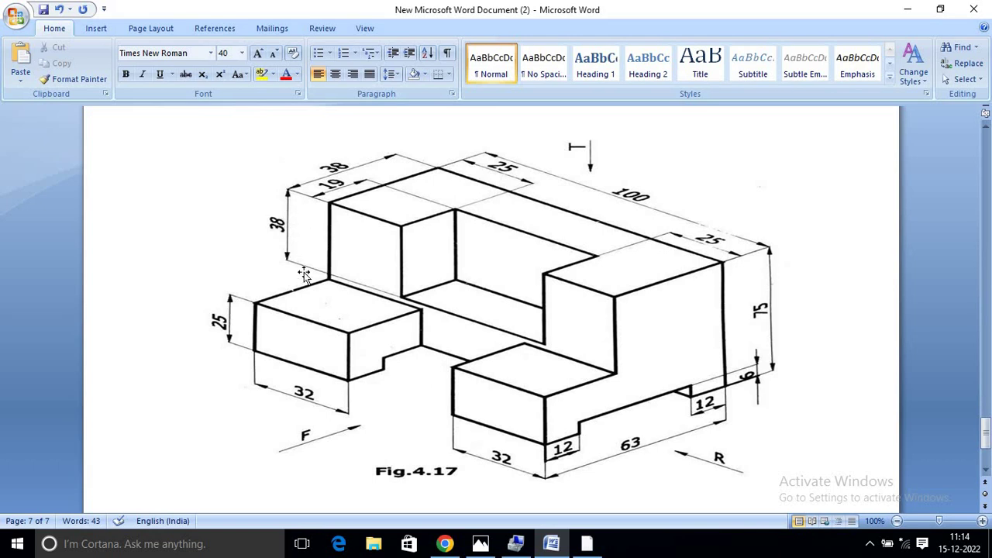
pyautogui.click(587, 543)
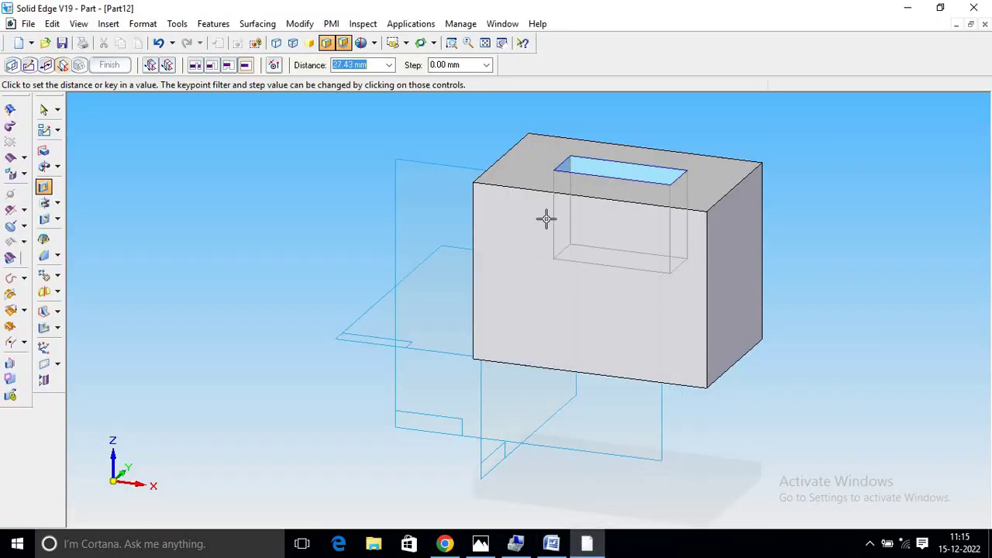
pyautogui.write('38')
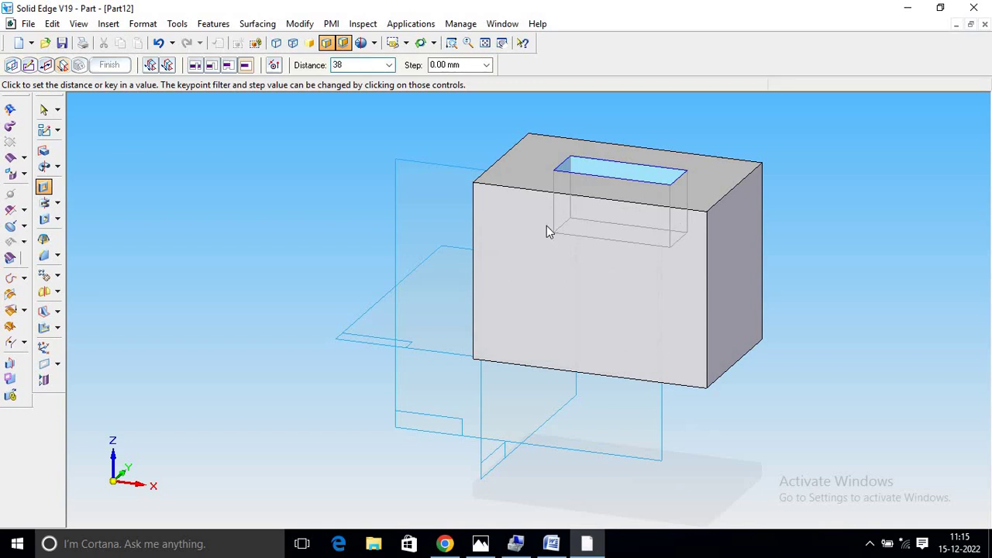
pyautogui.press('Return')
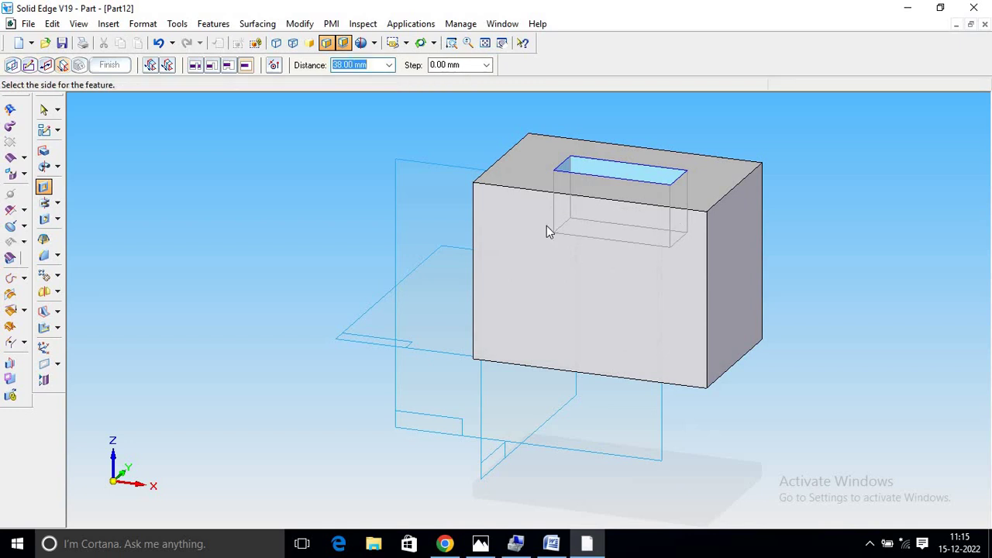
pyautogui.click(551, 255)
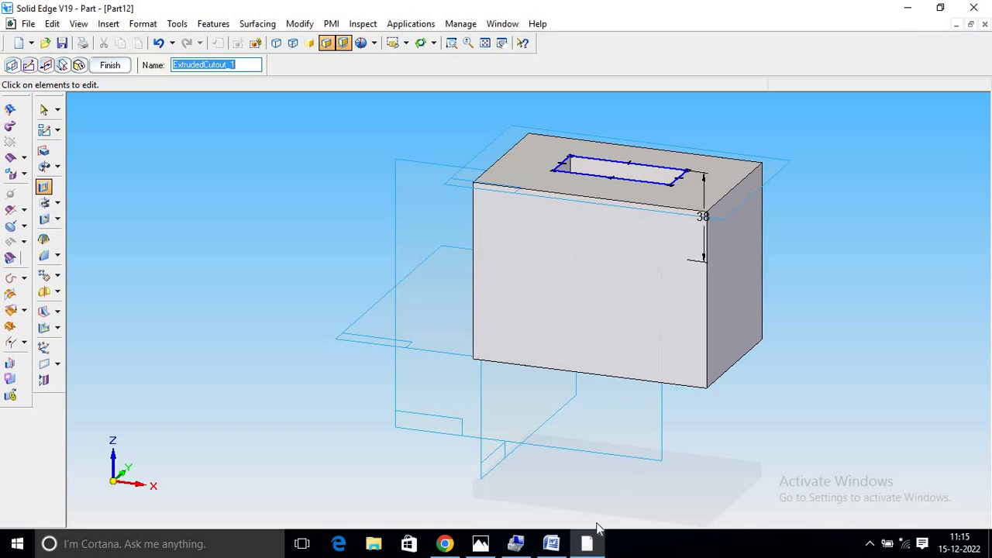
# Consult the Fig.4.17 drawing in Word, and close the front strip's rectangle in the Solid Edge cutout sketch along the top face's side and front edges.
pyautogui.click(552, 544)
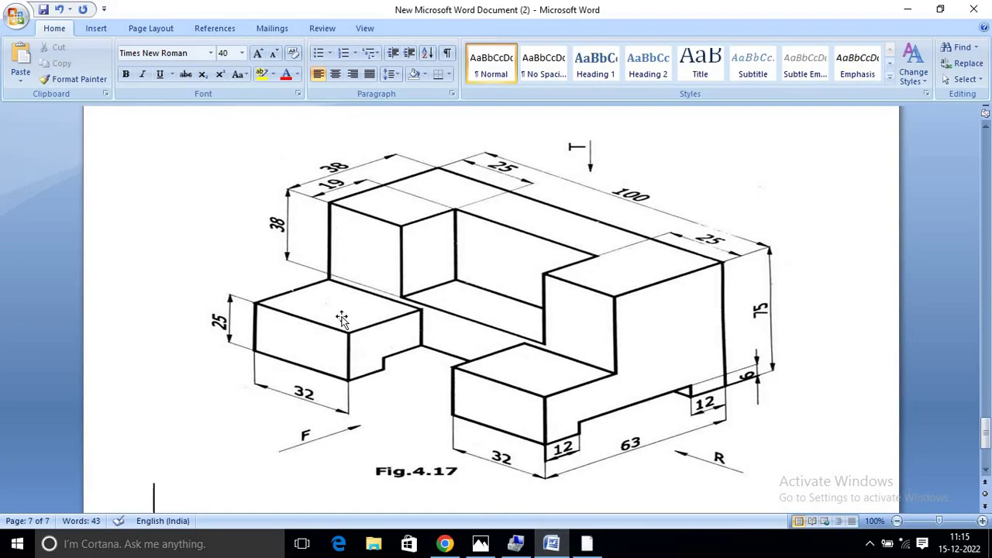
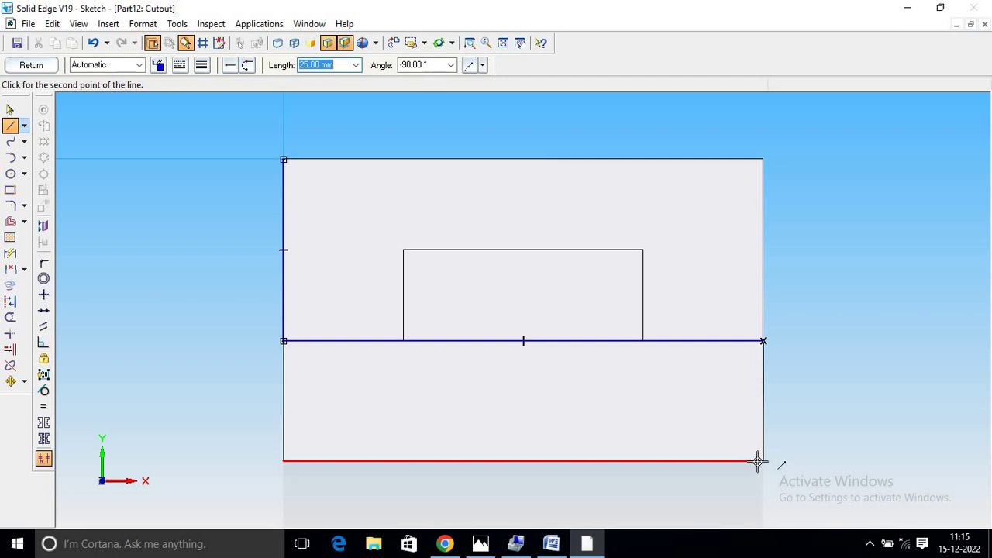
pyautogui.click(764, 461)
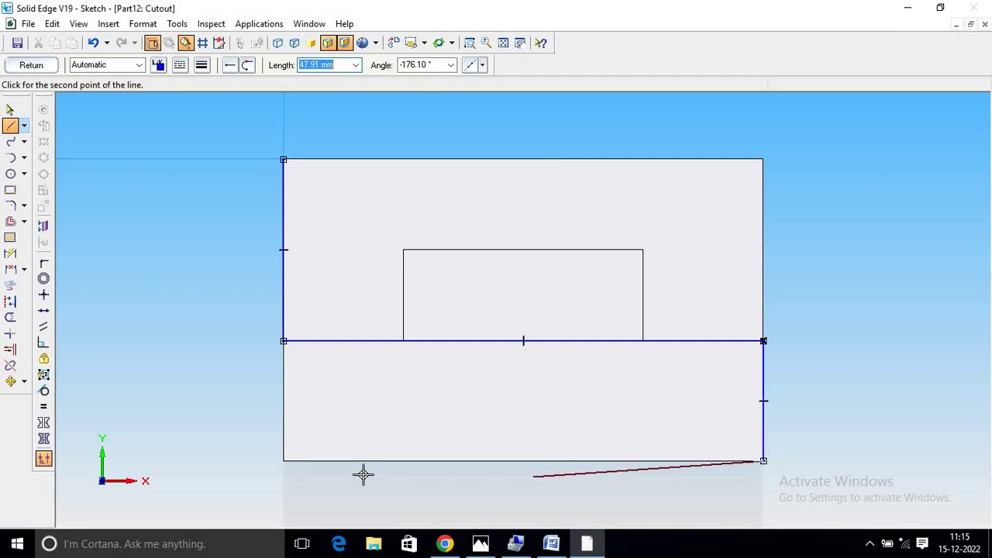
pyautogui.click(284, 461)
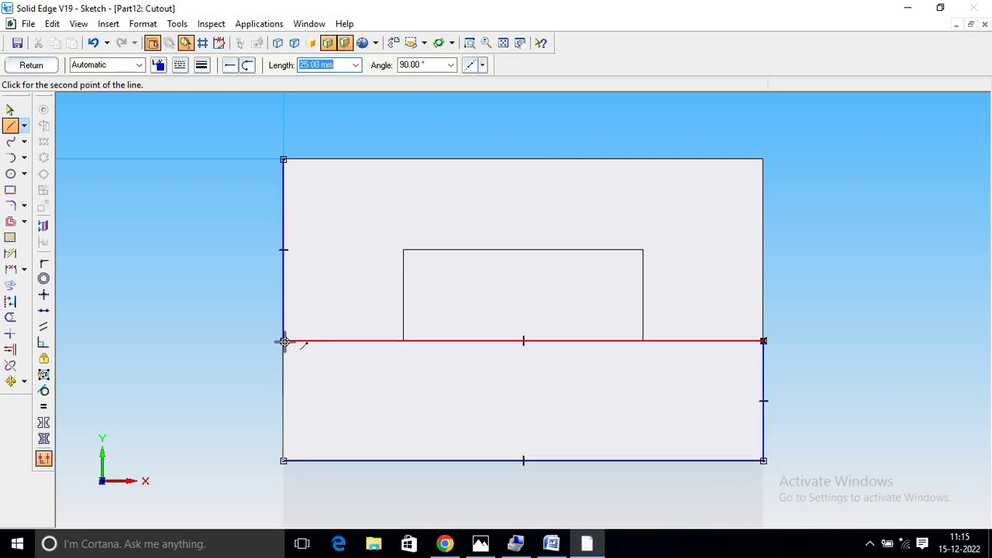
pyautogui.click(283, 341)
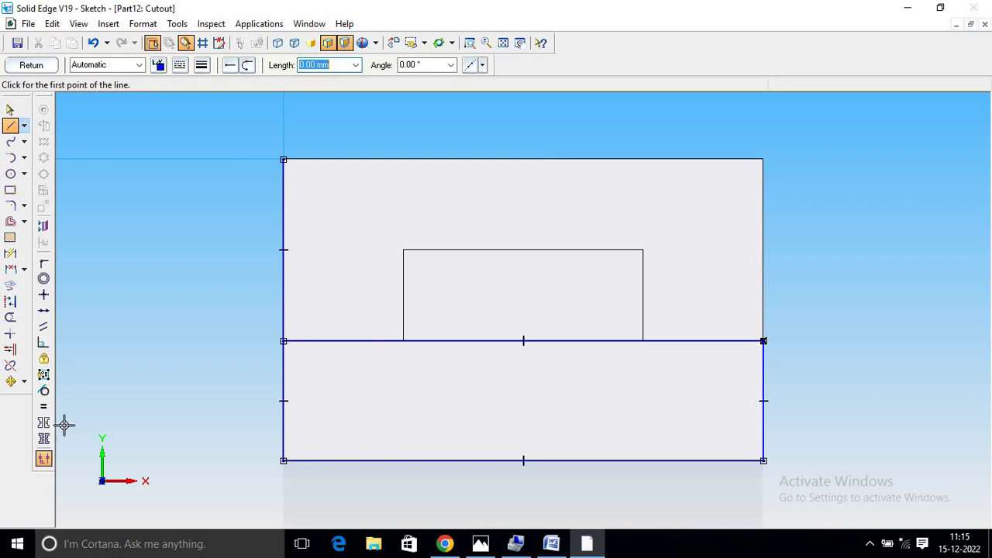
# Trim away the 38 mm locating line on the left edge behind the front strip, and finish the cutout sketch.
pyautogui.click(10, 317)
pyautogui.click(281, 276)
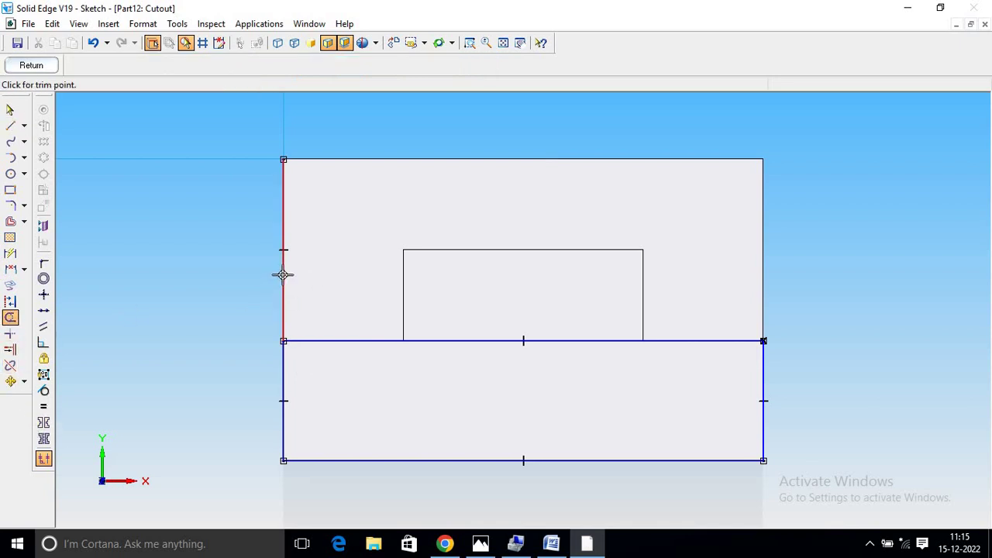
pyautogui.click(31, 66)
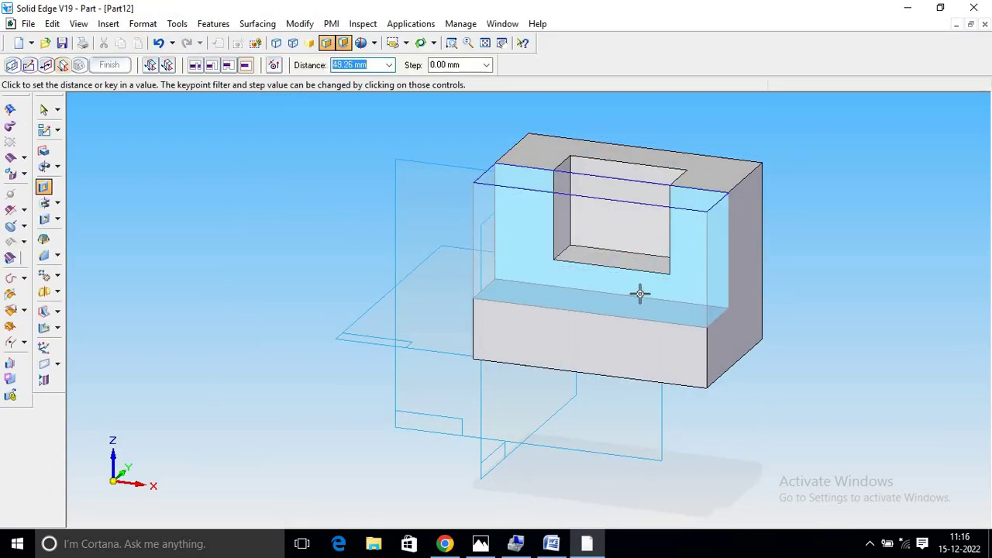
# Check the step heights in the Word drawing, and cut the front strip 50 mm down in Solid Edge.
pyautogui.click(551, 544)
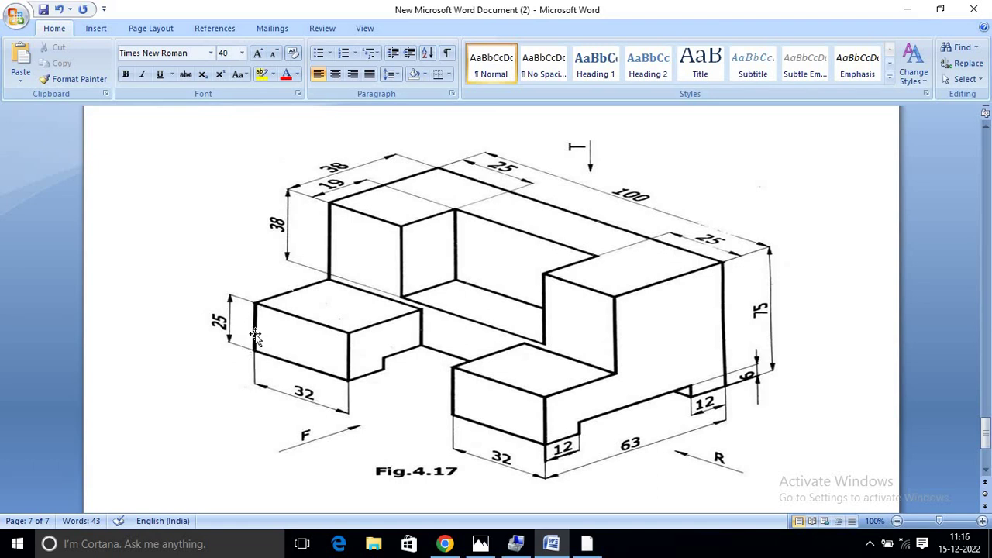
pyautogui.click(587, 543)
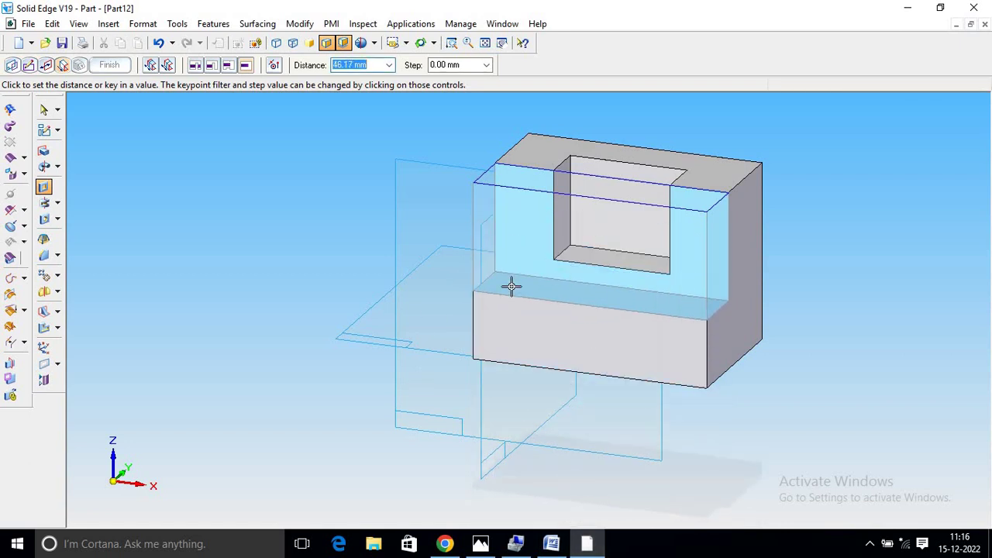
pyautogui.write('50')
pyautogui.press('Return')
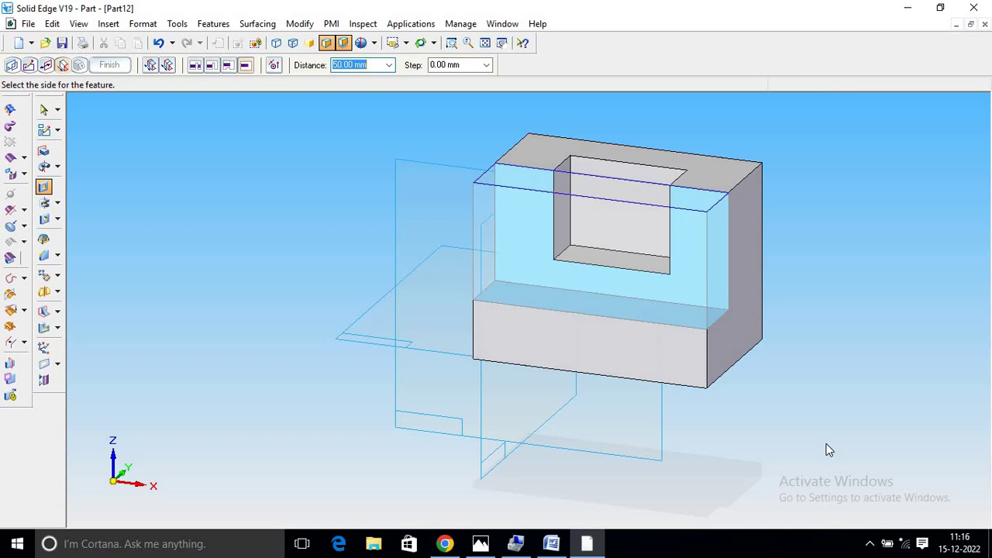
pyautogui.click(830, 451)
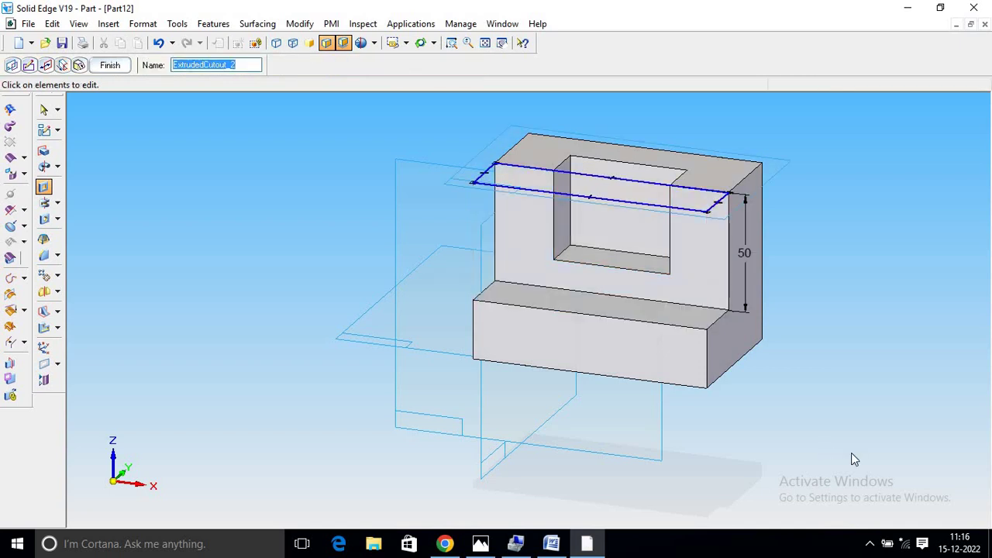
# Consult the Fig.4.17 drawing in Word, and start another cutout sketch on the lower front step's top face in Solid Edge.
pyautogui.click(551, 543)
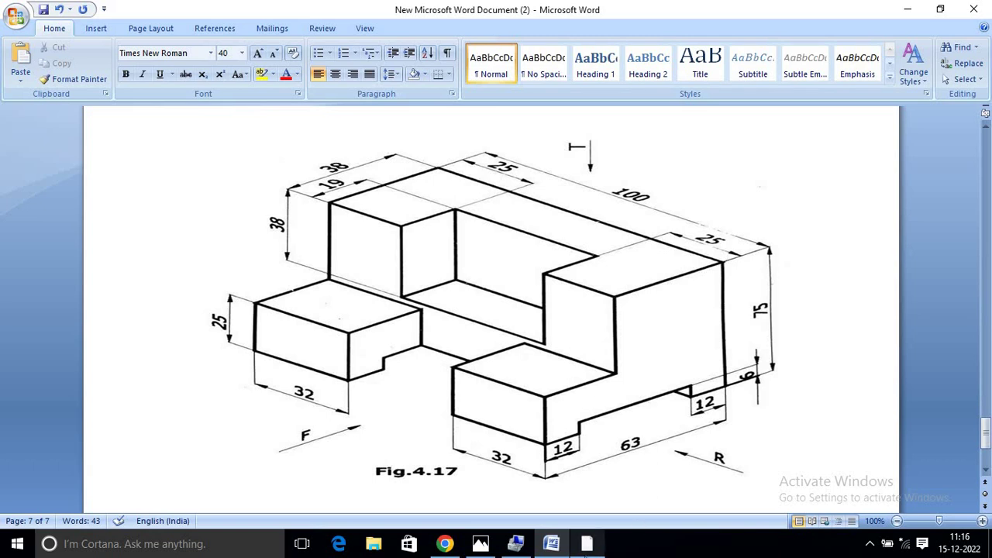
pyautogui.moveTo(587, 551)
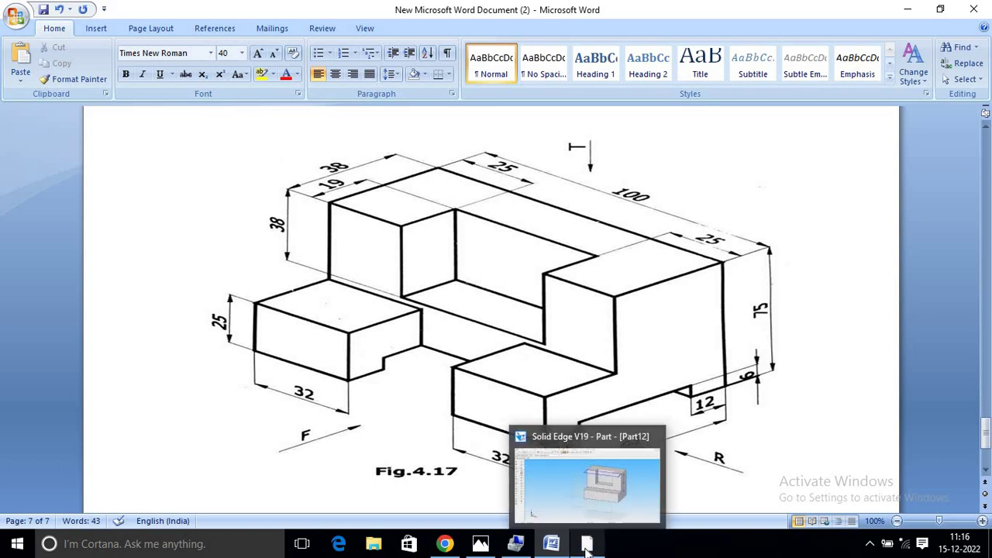
pyautogui.click(587, 547)
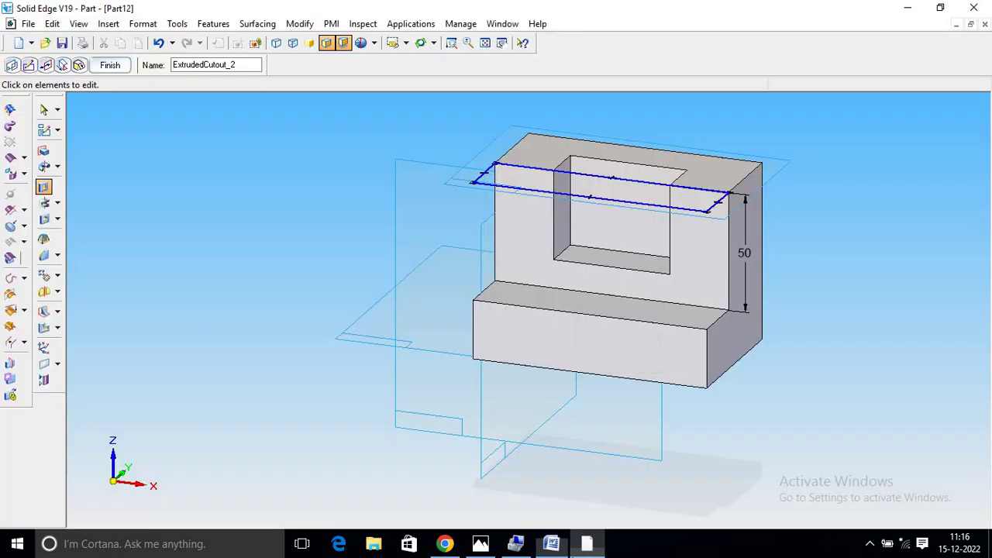
pyautogui.click(43, 187)
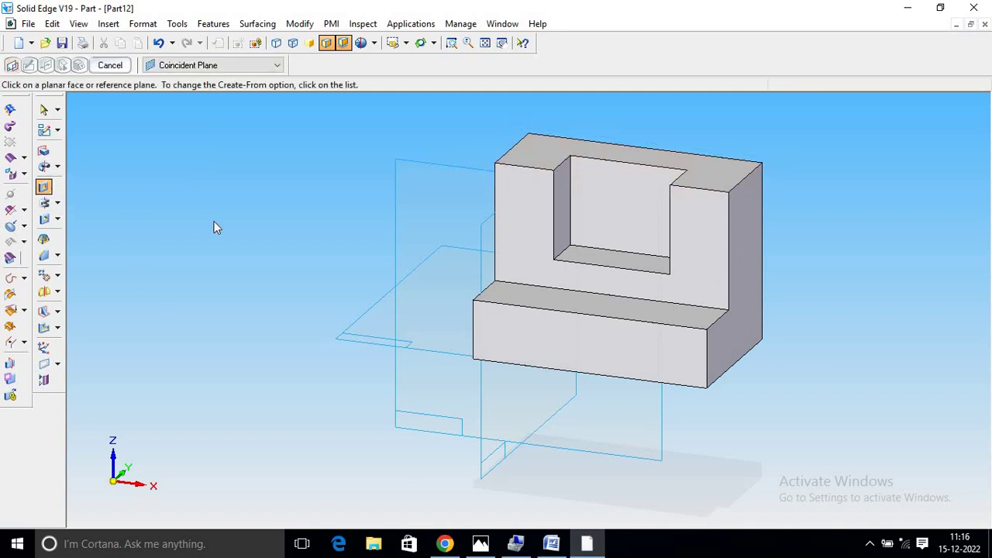
pyautogui.click(561, 296)
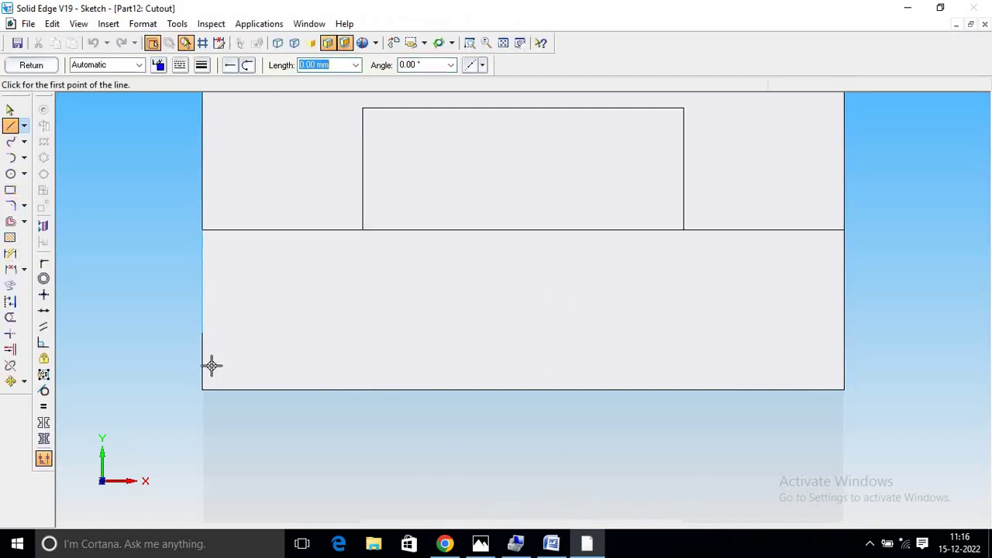
# Check the leg width in the Word drawing, and draw a 32 mm line along the step's front edge from its front-left corner.
pyautogui.click(551, 543)
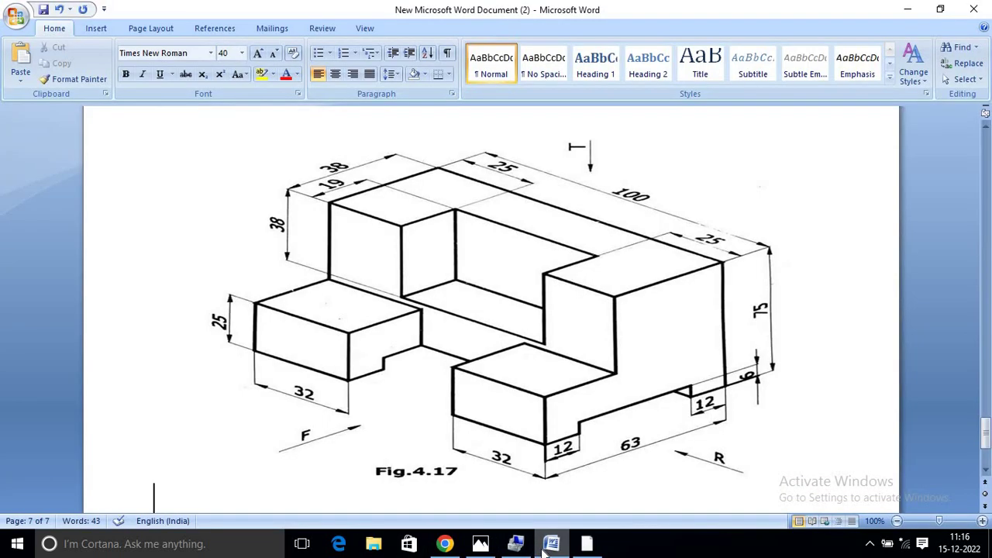
pyautogui.click(587, 544)
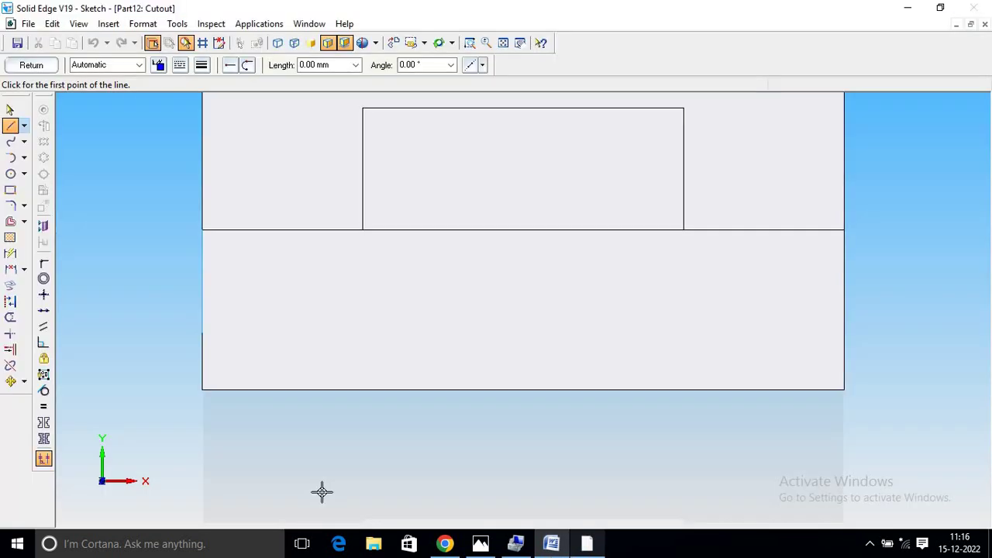
pyautogui.click(201, 390)
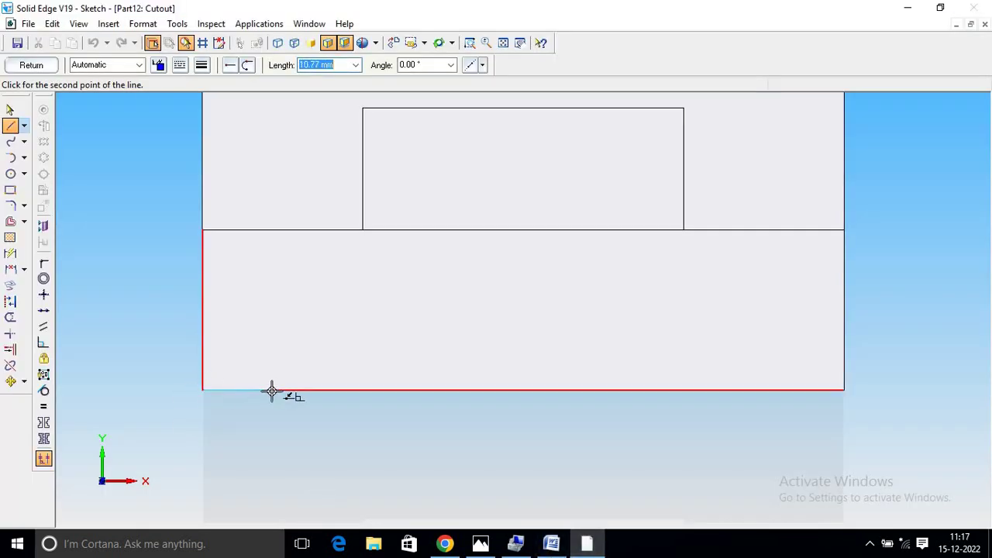
pyautogui.write('32')
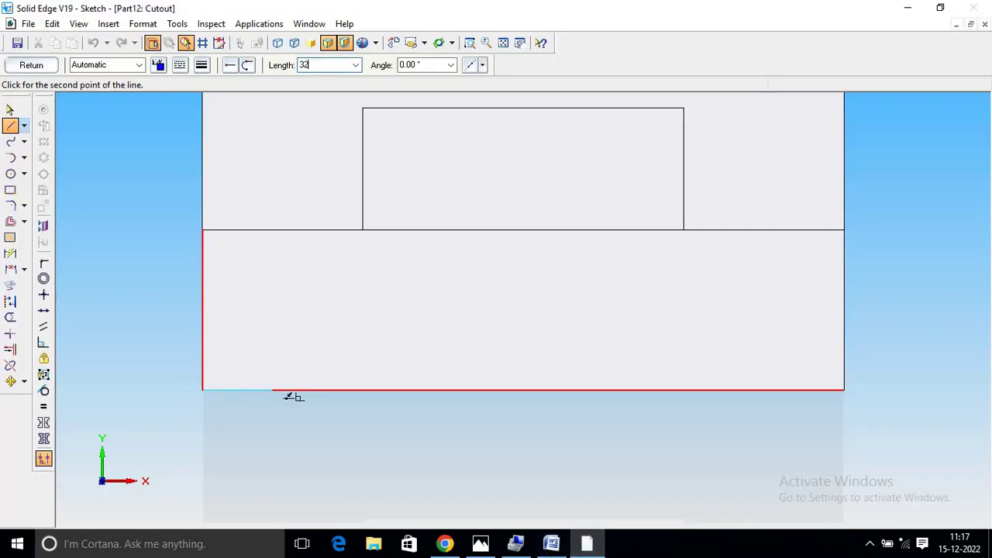
pyautogui.press('Return')
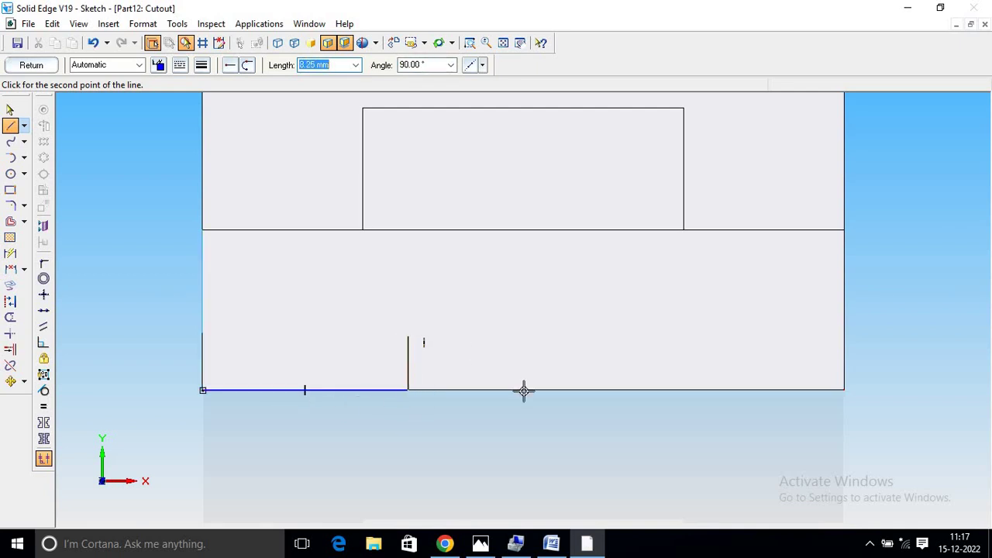
# Check the depths in the Word drawing, and draw a 63-38 mm vertical line from the end of the 32 mm line in Solid Edge.
pyautogui.click(551, 544)
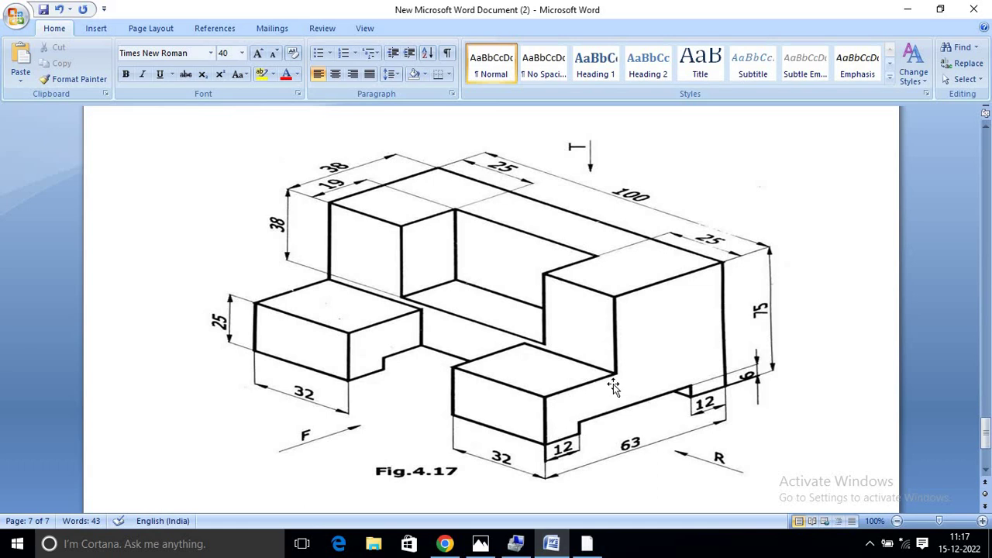
pyautogui.click(587, 543)
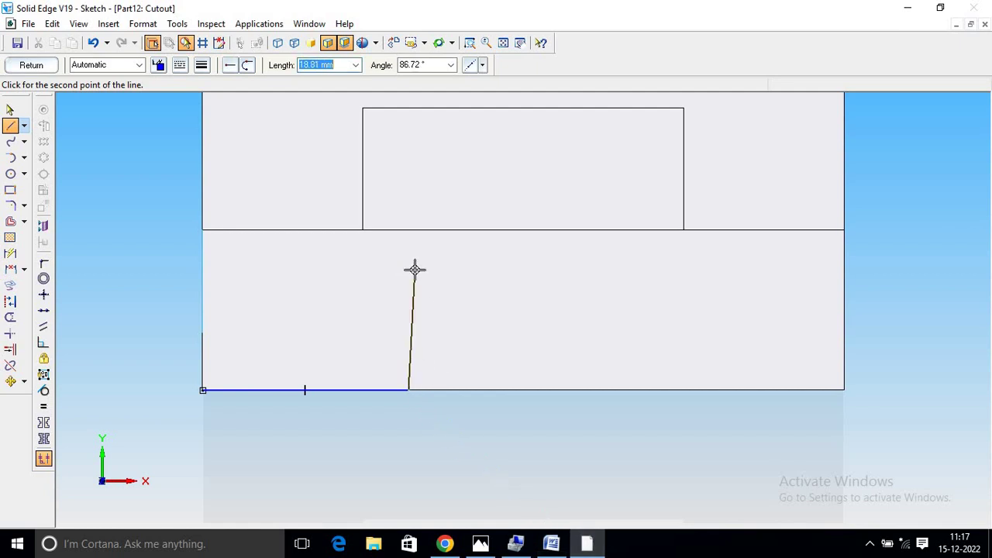
pyautogui.write('63-38')
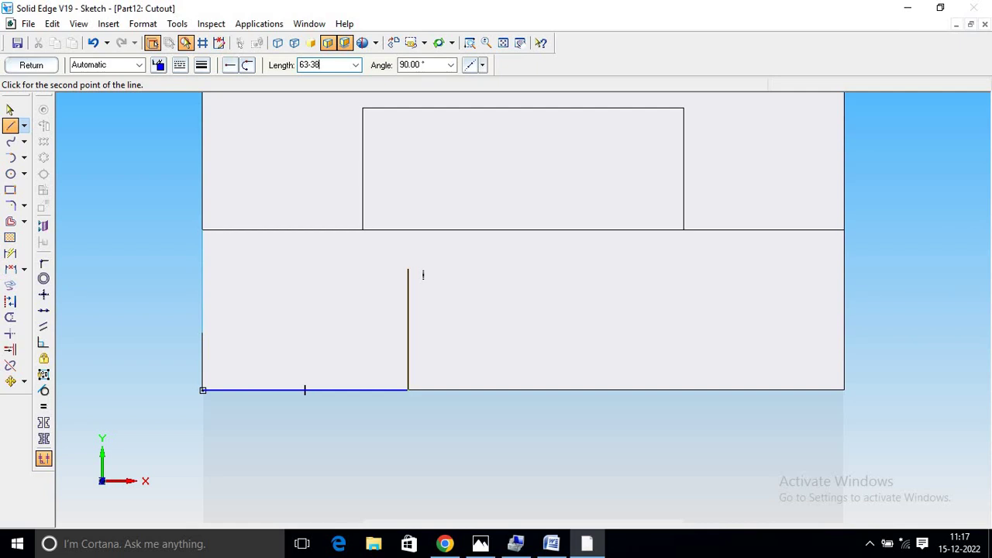
pyautogui.press('Tab')
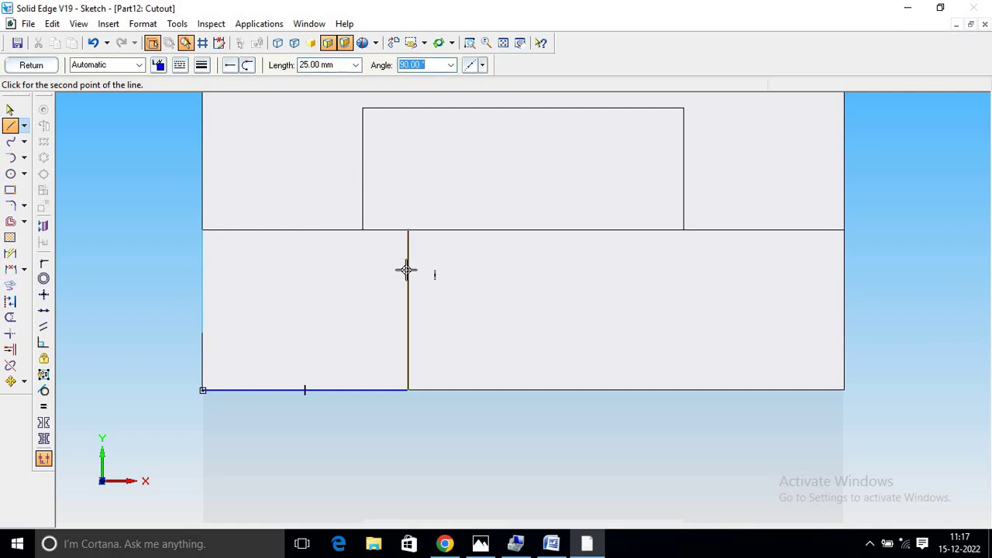
pyautogui.press('Return')
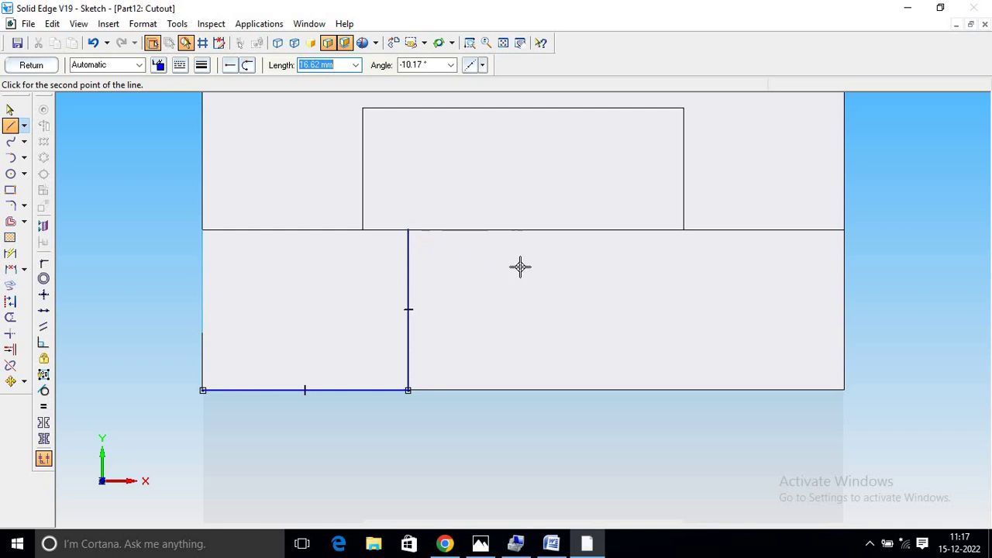
# Check the leg widths in the Word drawing, and draw a 100-64 mm horizontal line along the step's back edge in Solid Edge.
pyautogui.click(557, 546)
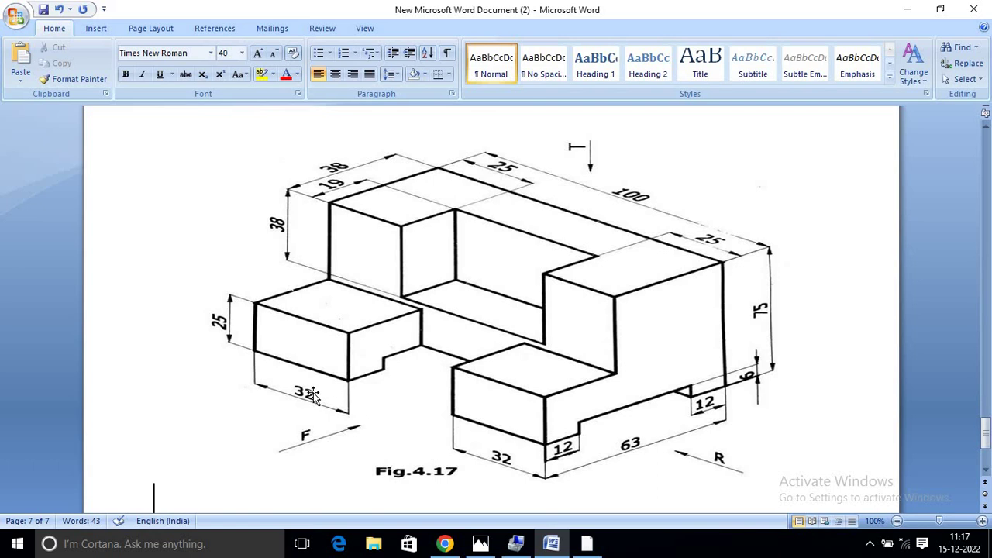
pyautogui.click(587, 543)
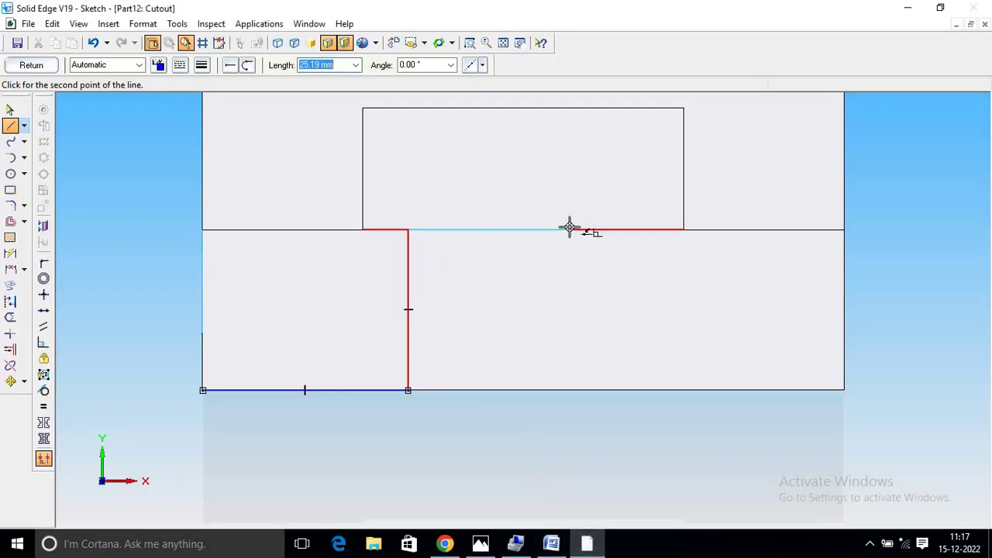
pyautogui.write('100.64')
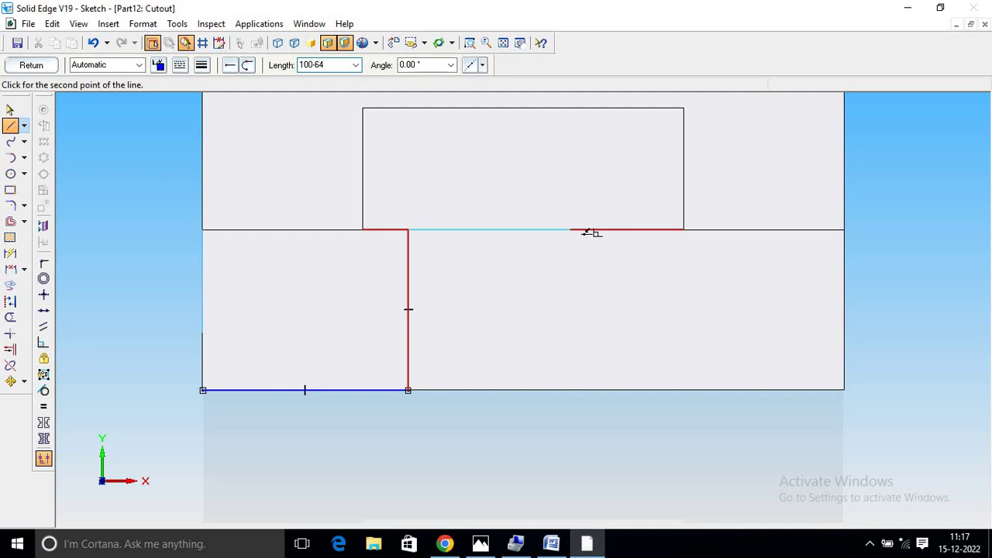
pyautogui.press('Tab')
pyautogui.press('Return')
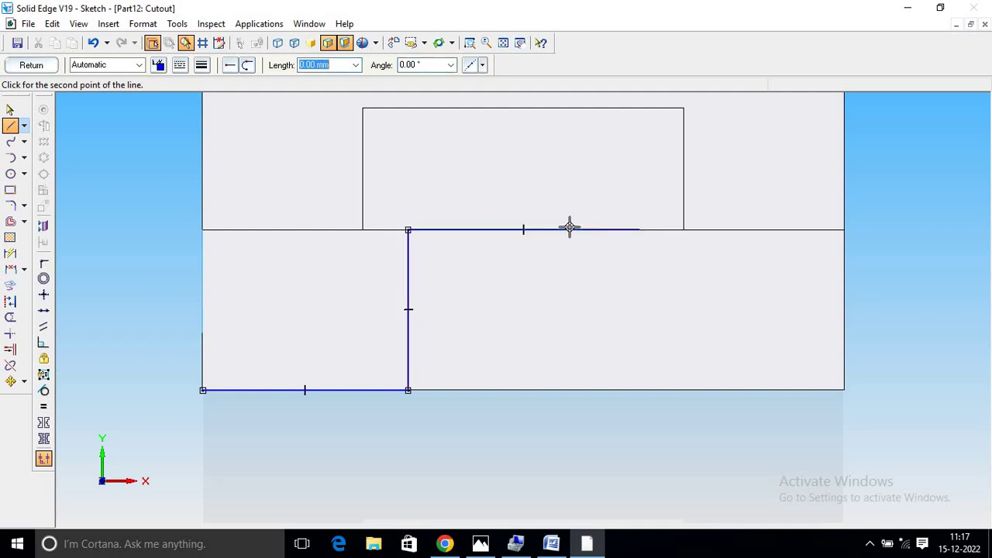
# Close the slot outline with a line down to the step's front edge and another back along it to the first corner.
pyautogui.click(639, 390)
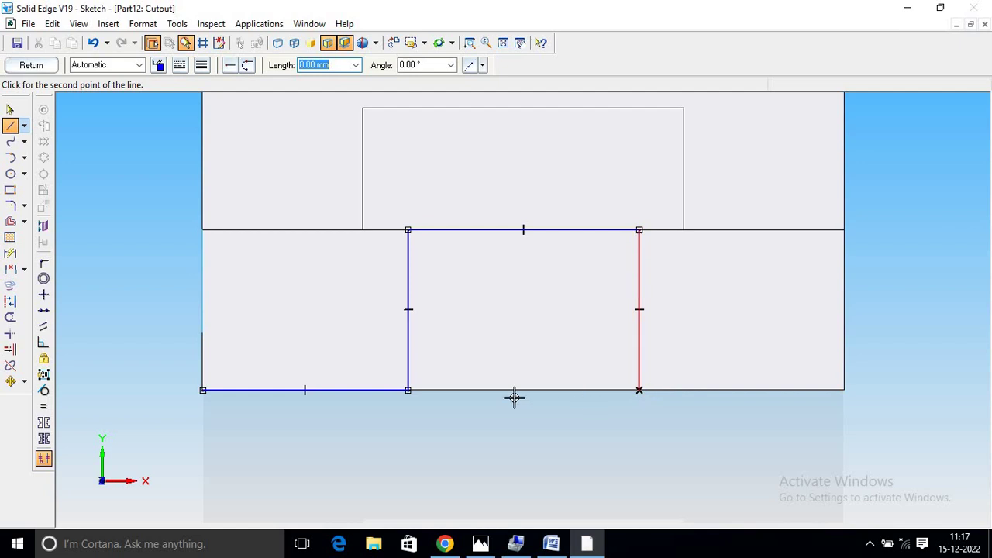
pyautogui.click(407, 390)
pyautogui.rightClick(430, 407)
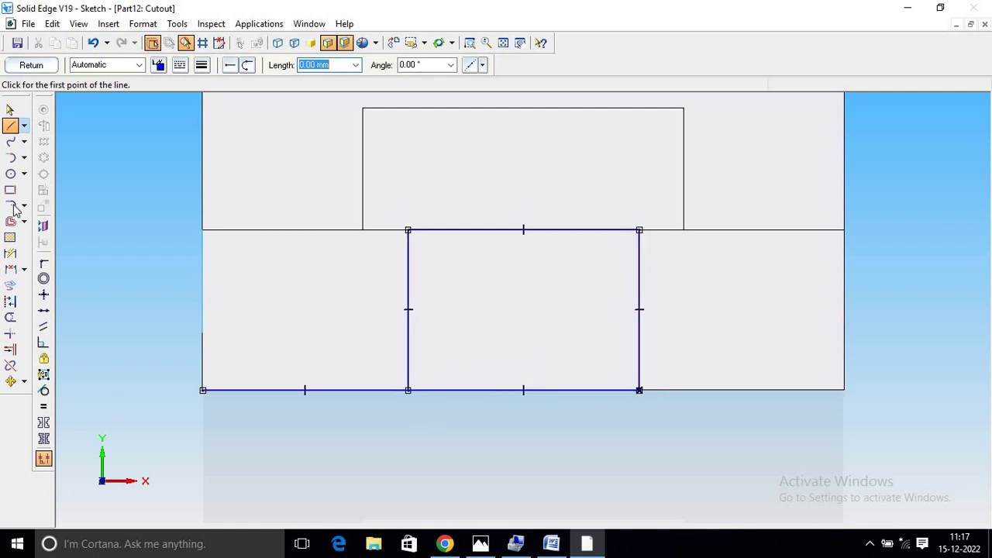
# Trim away the 32 mm locating line, and cut the front slot about 32 mm downward through the whole step.
pyautogui.click(10, 317)
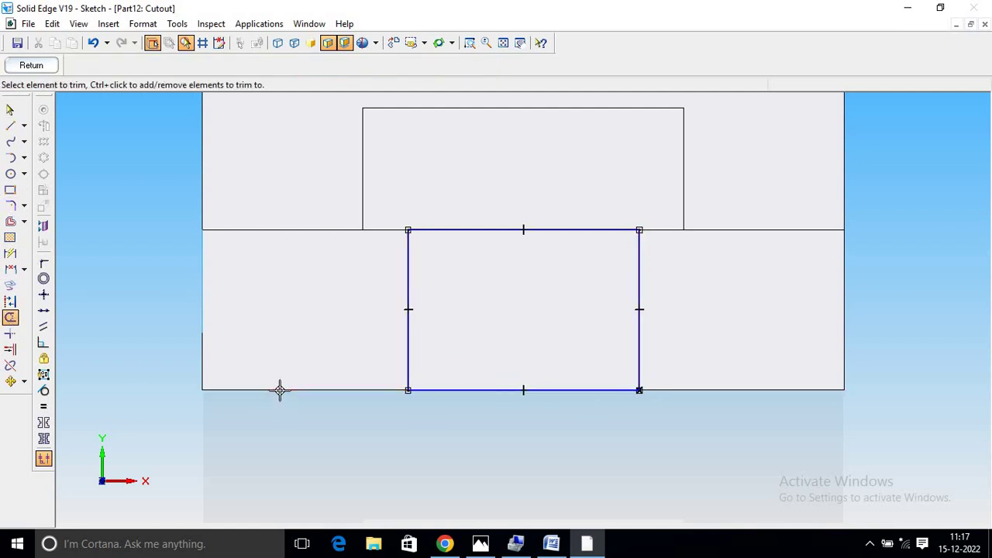
pyautogui.click(31, 66)
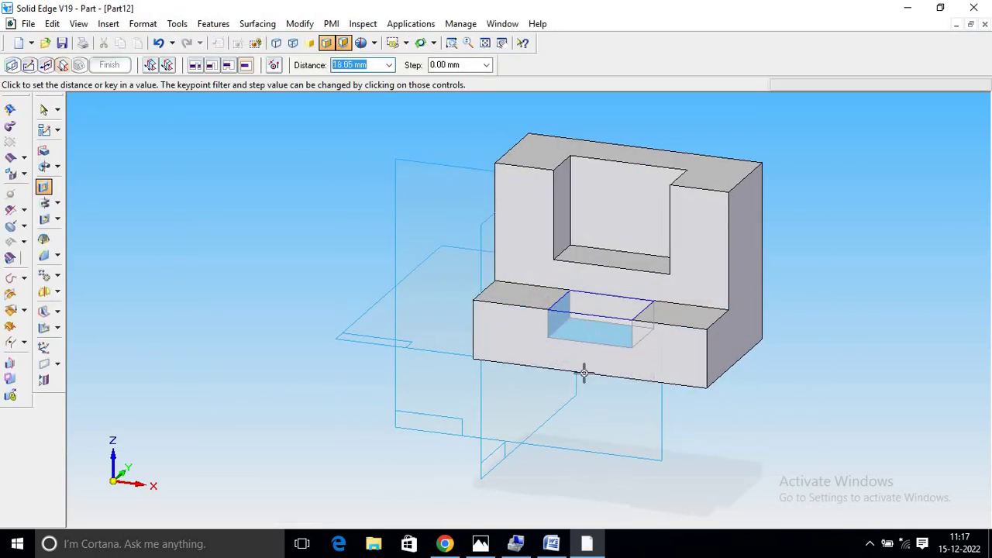
pyautogui.click(586, 380)
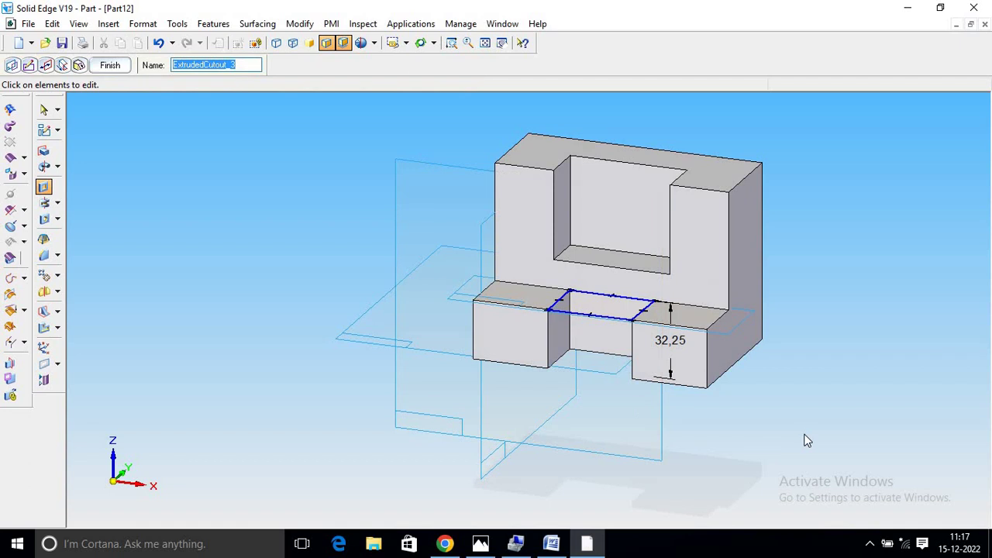
# Consult the bottom recess in the Word drawing, and start a cutout sketch on the block's stepped right end face in Solid Edge.
pyautogui.click(565, 547)
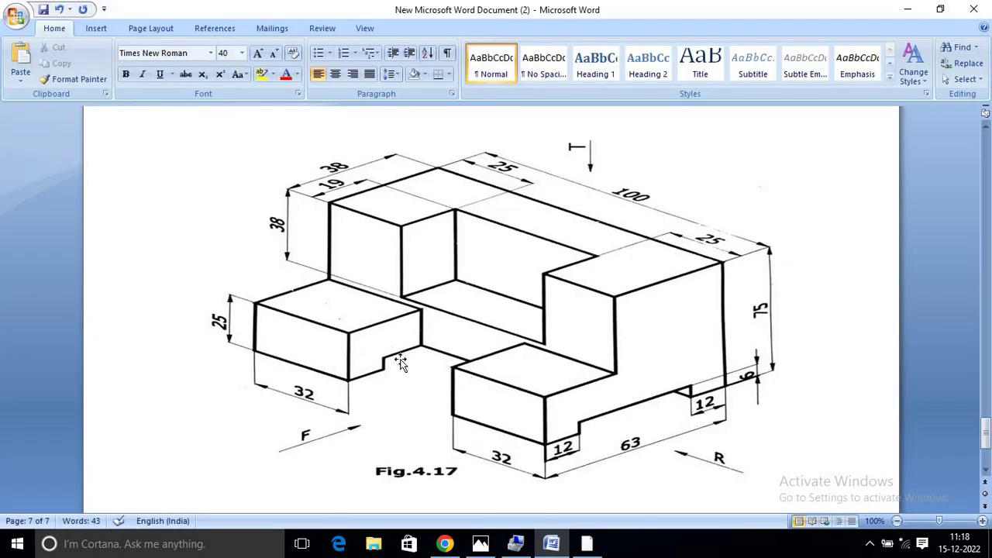
pyautogui.click(593, 547)
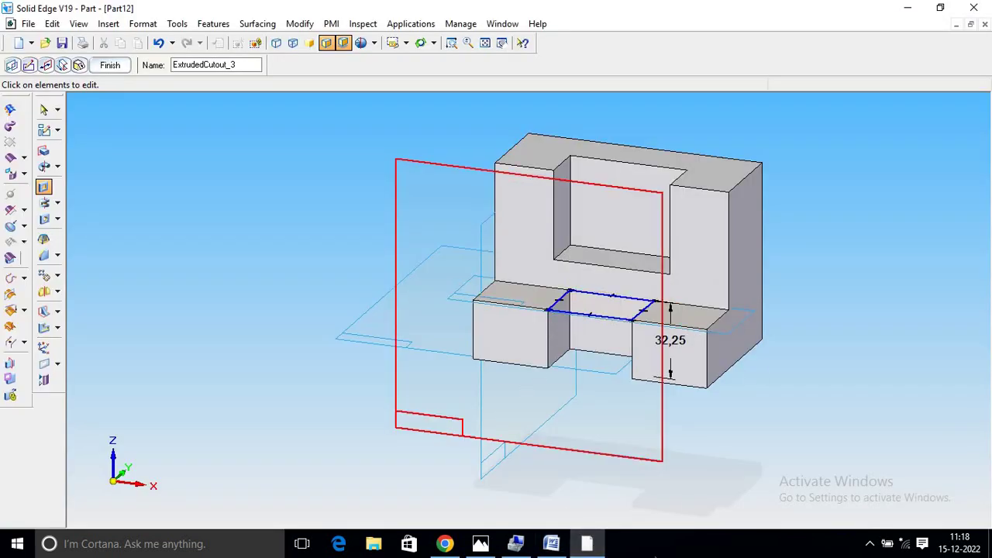
pyautogui.click(553, 546)
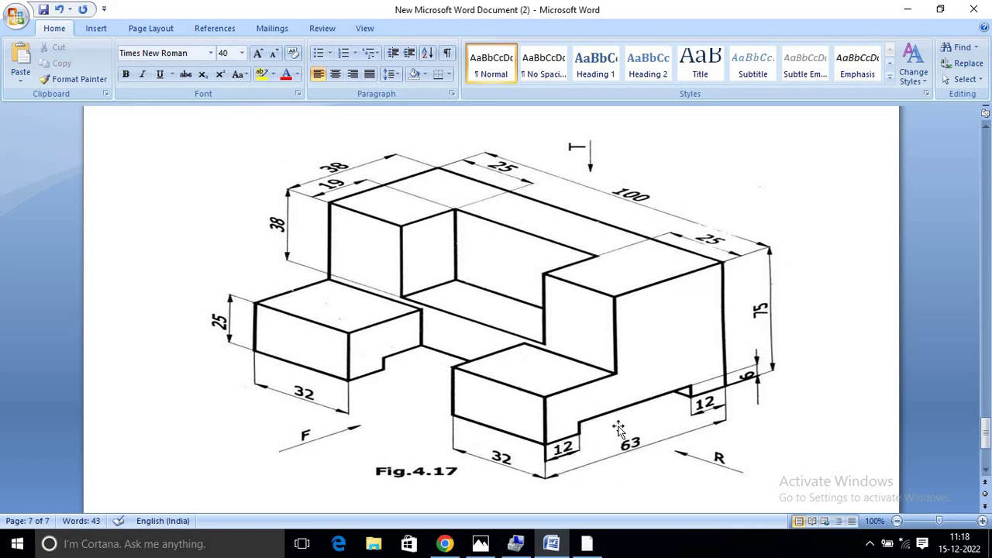
pyautogui.click(587, 545)
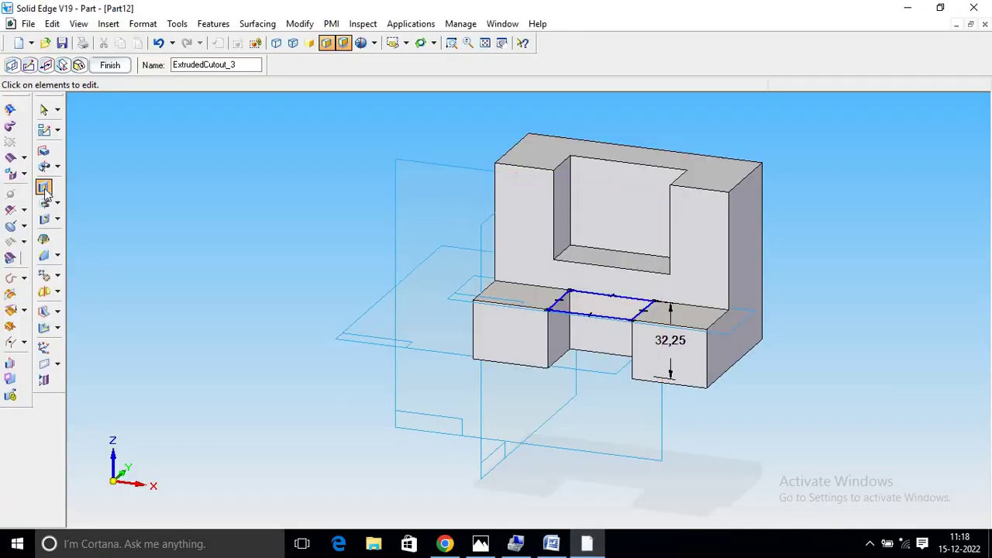
pyautogui.click(10, 126)
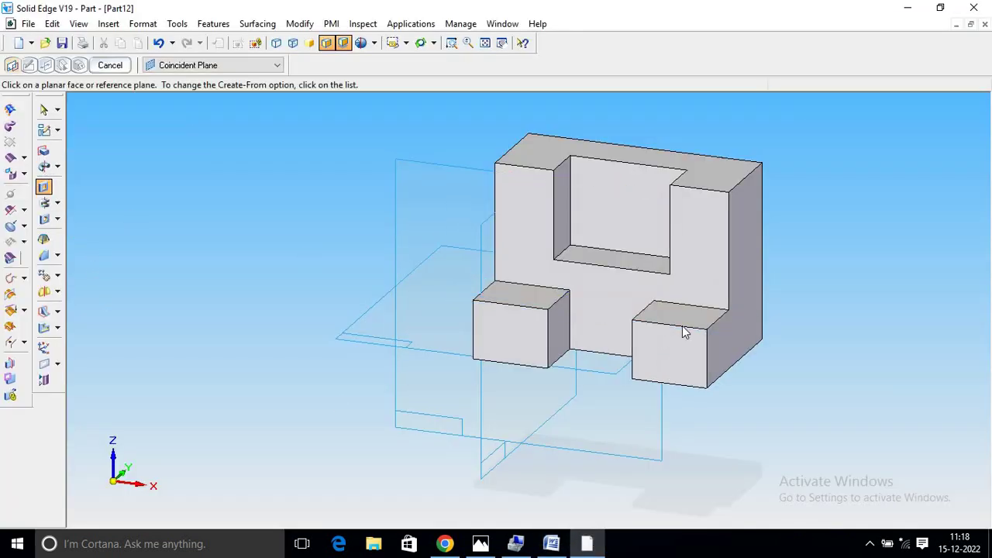
pyautogui.click(746, 281)
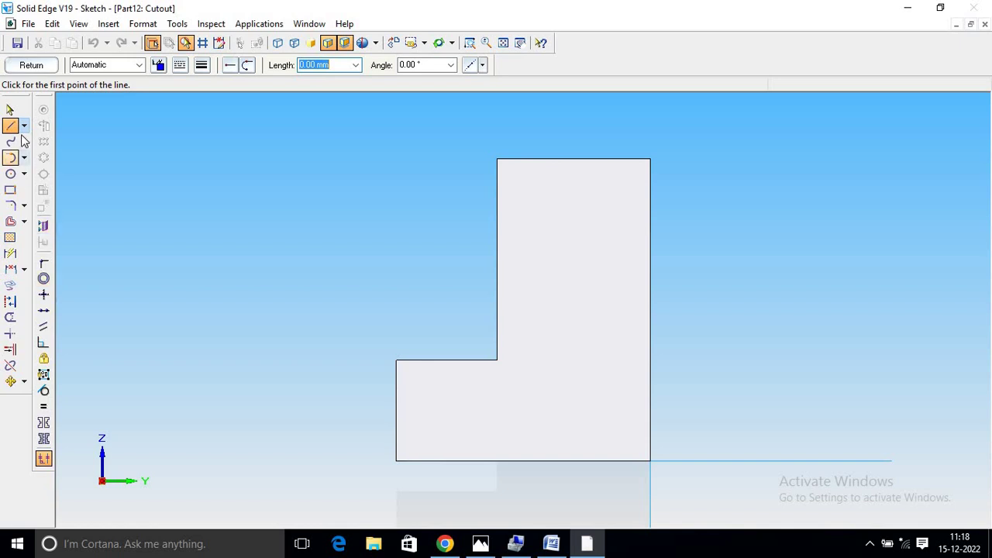
# Draw a 12 mm line along the end face's bottom edge, starting from its front corner.
pyautogui.click(408, 462)
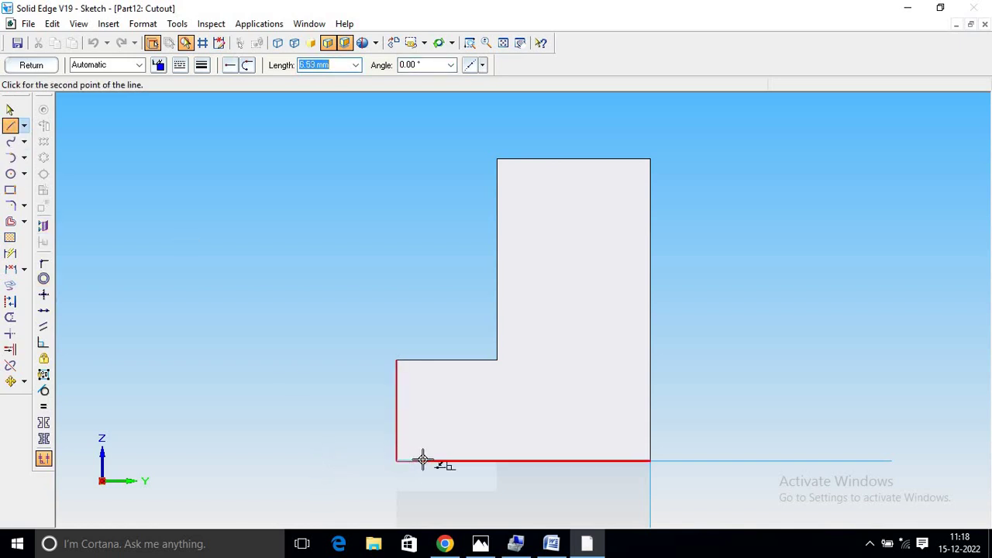
pyautogui.write('12')
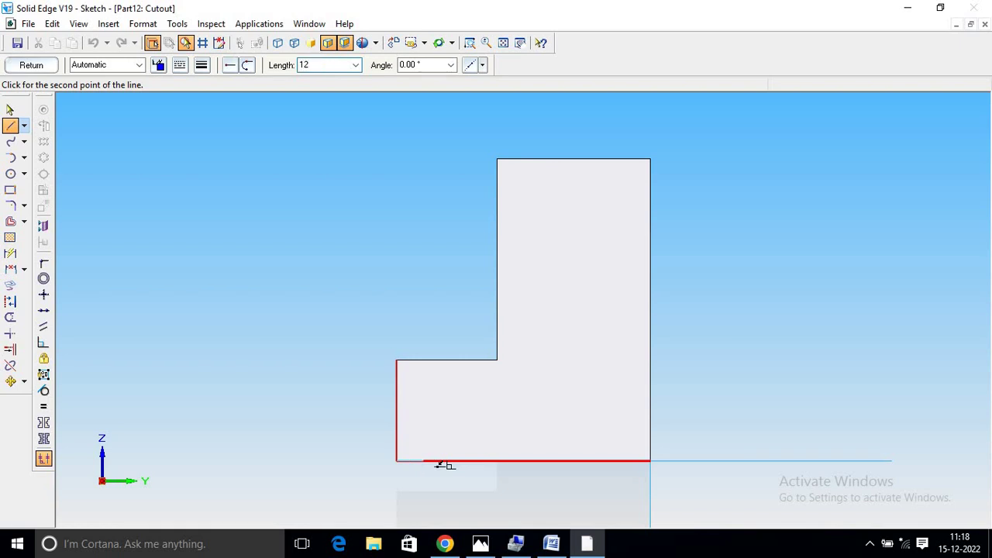
pyautogui.press('Return')
pyautogui.click(421, 461)
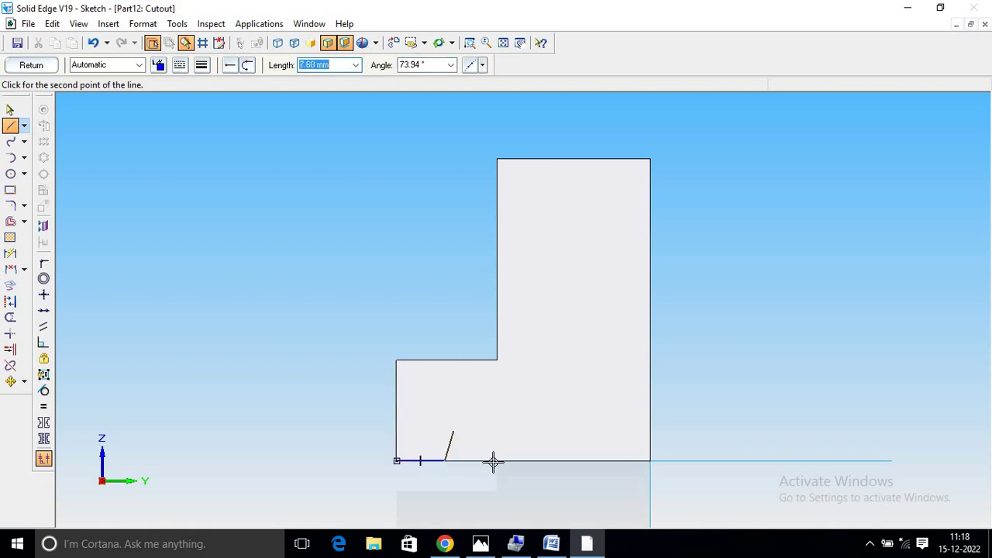
# Check the recess height in the Word drawing, and draw a 6 mm vertical line up from the 12 mm line's end in Solid Edge.
pyautogui.click(551, 543)
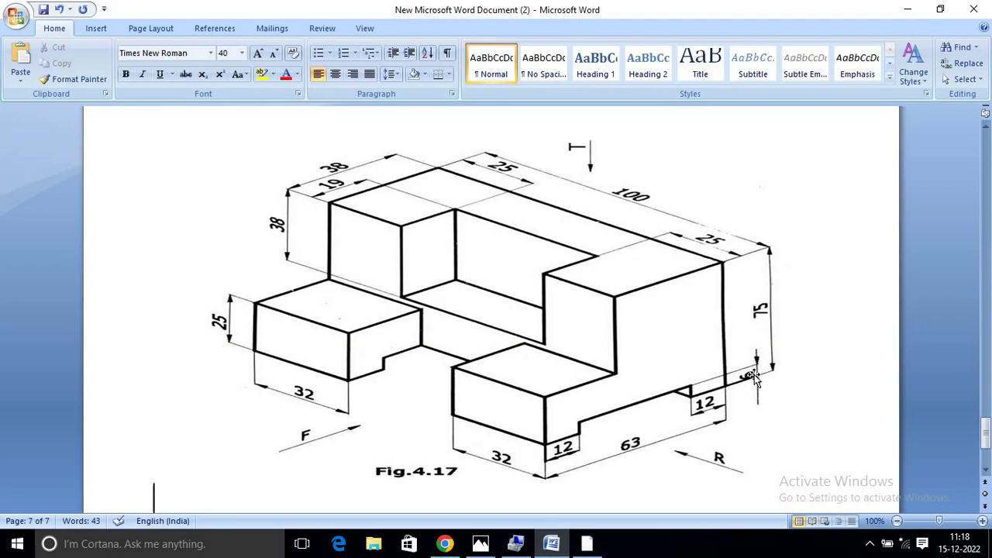
pyautogui.click(587, 543)
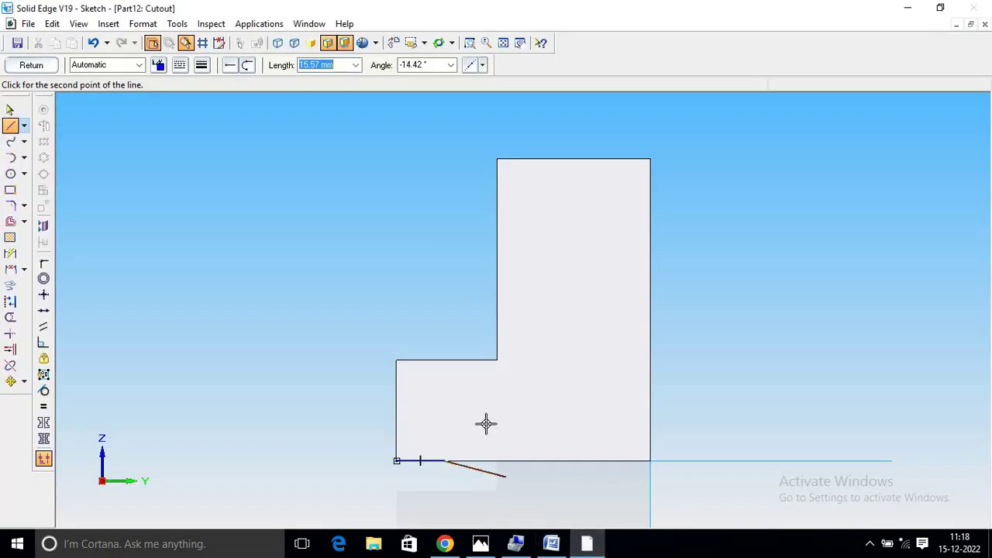
pyautogui.write('6')
pyautogui.click(447, 416)
# Draw the recess's 63-24 mm horizontal upper line, and close the outline down to and along the bottom edge.
pyautogui.write('63-24')
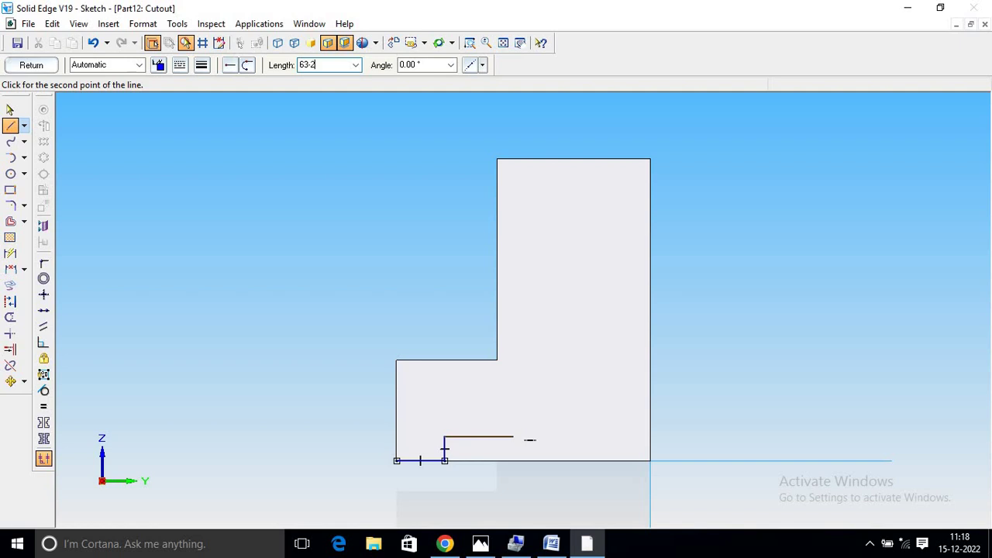
pyautogui.press('Tab')
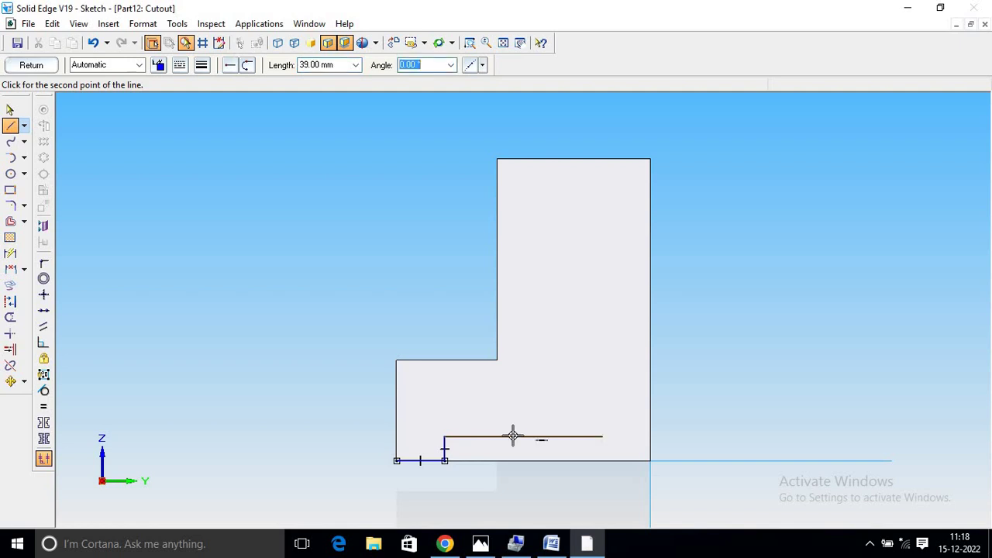
pyautogui.press('Return')
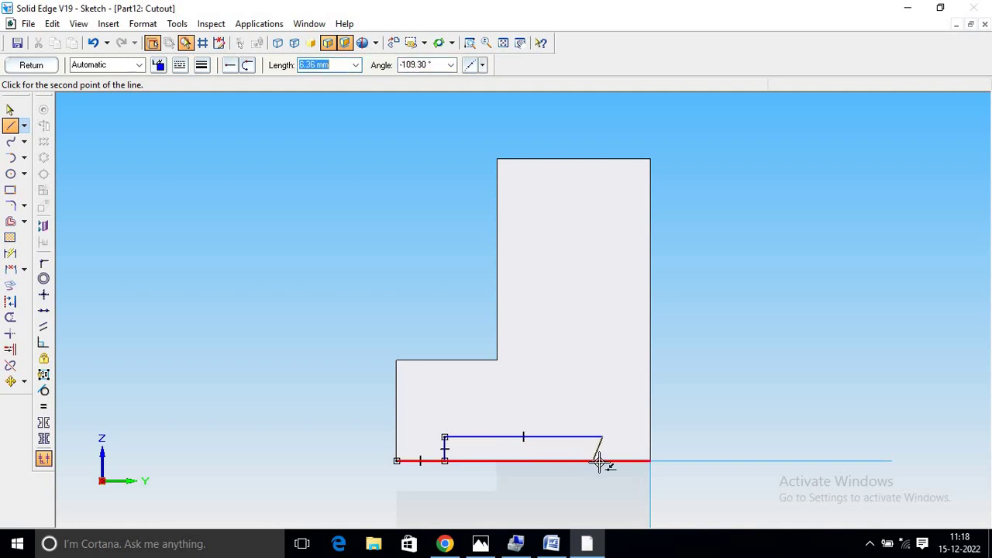
pyautogui.click(601, 461)
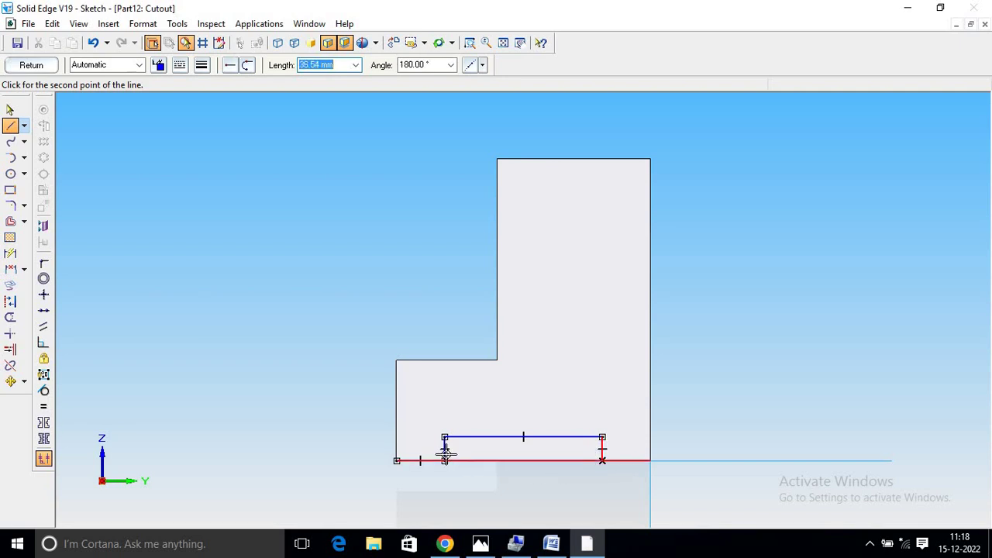
pyautogui.click(445, 460)
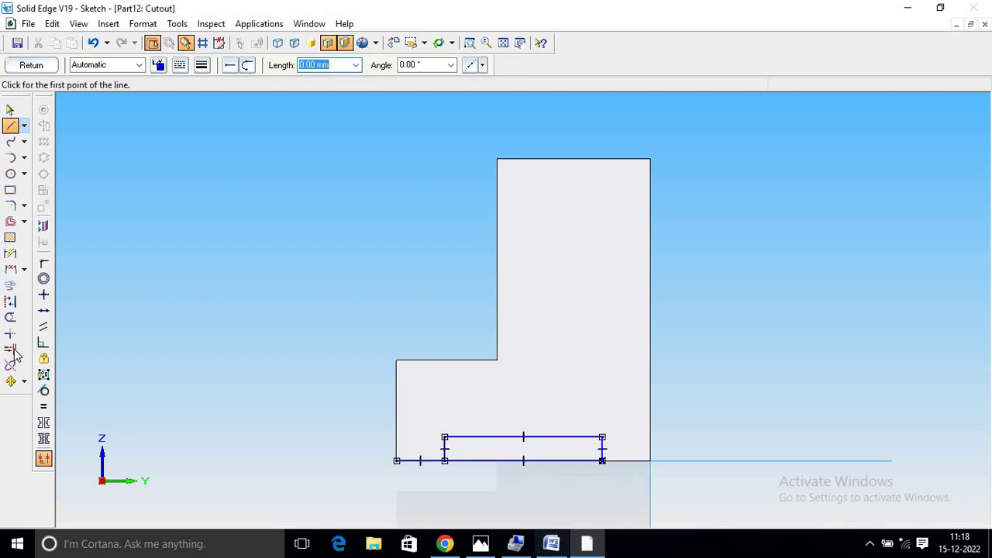
# Trim away the 12 mm locating line, and cut the bottom recess 100 mm across the block's full length.
pyautogui.click(10, 318)
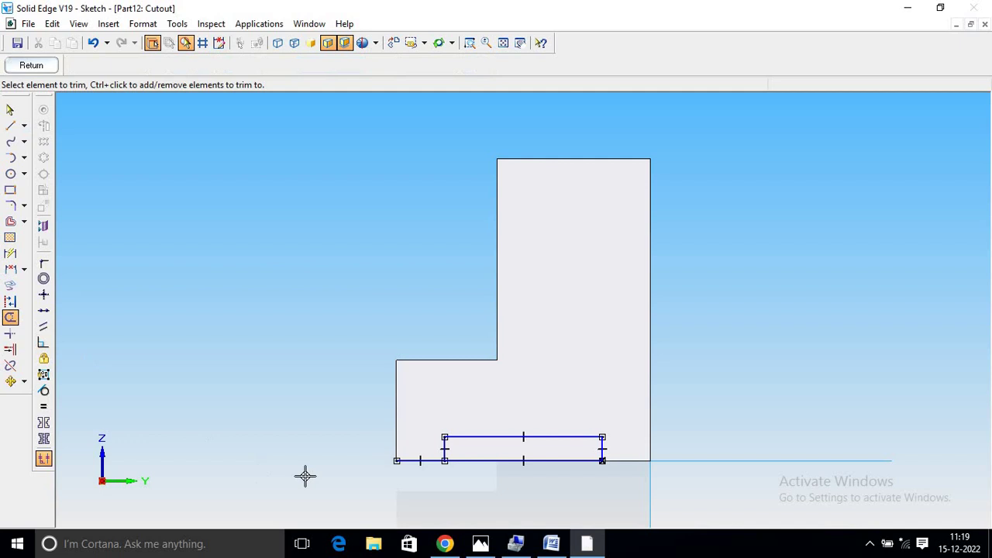
pyautogui.click(410, 461)
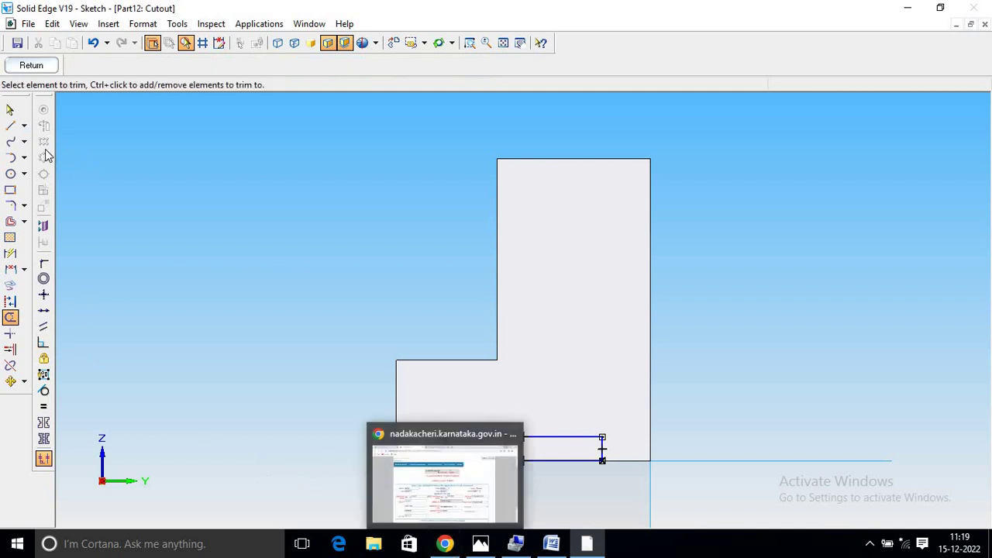
pyautogui.click(27, 65)
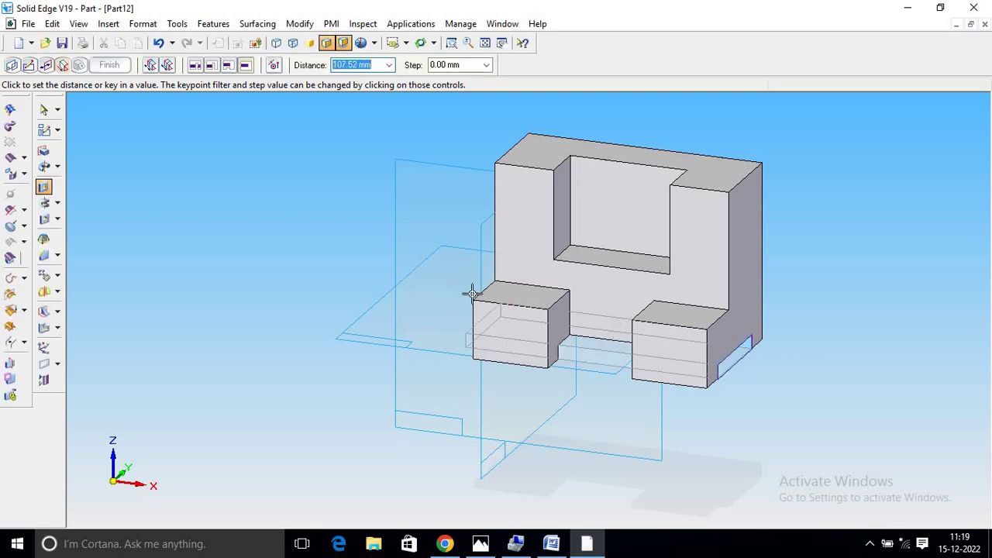
pyautogui.write('100')
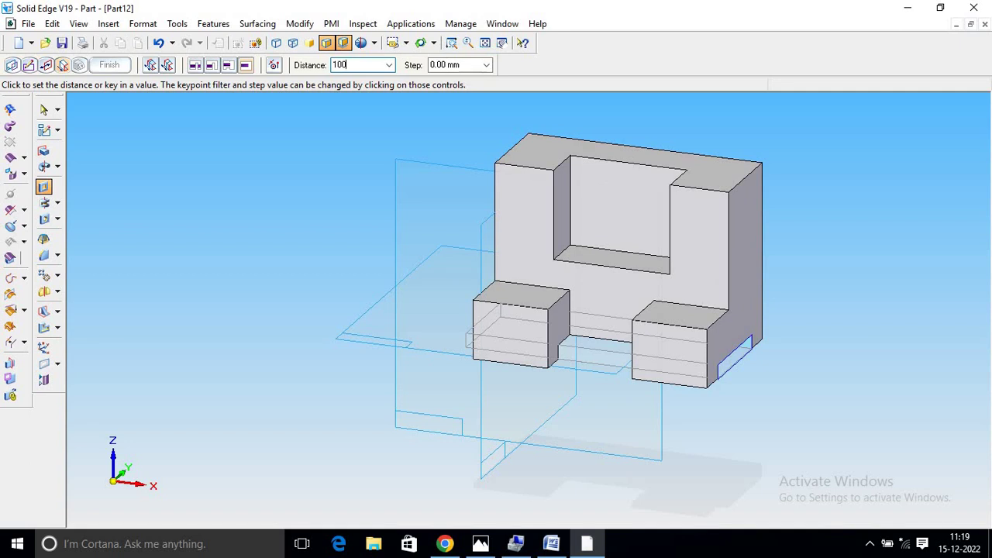
pyautogui.press('Return')
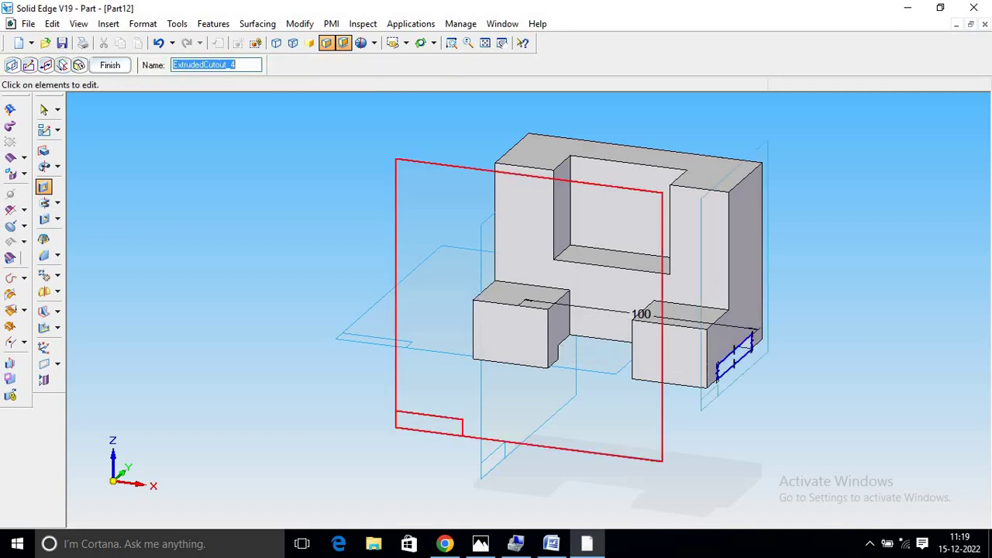
# Finish the bottom recess cutout, and save the part in the Solid Parts folder as part-10.
pyautogui.moveTo(828, 370); pyautogui.dragTo(846, 380, button='middle')
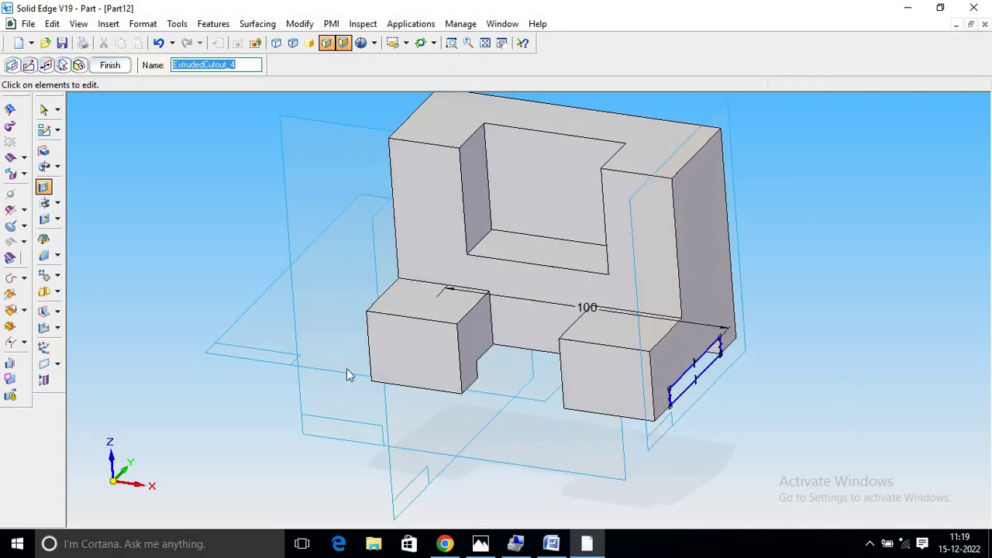
pyautogui.click(116, 66)
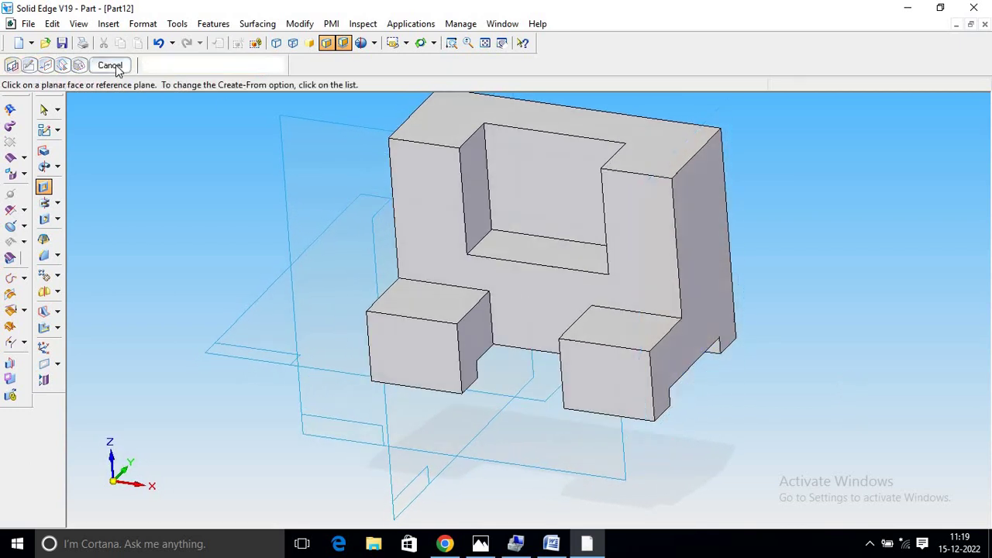
pyautogui.click(28, 24)
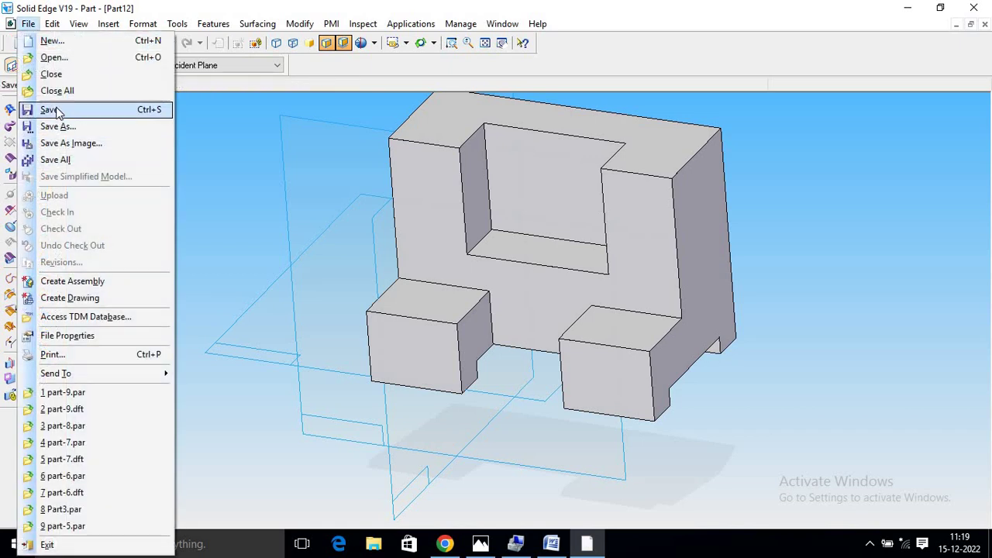
pyautogui.click(58, 109)
pyautogui.click(157, 328)
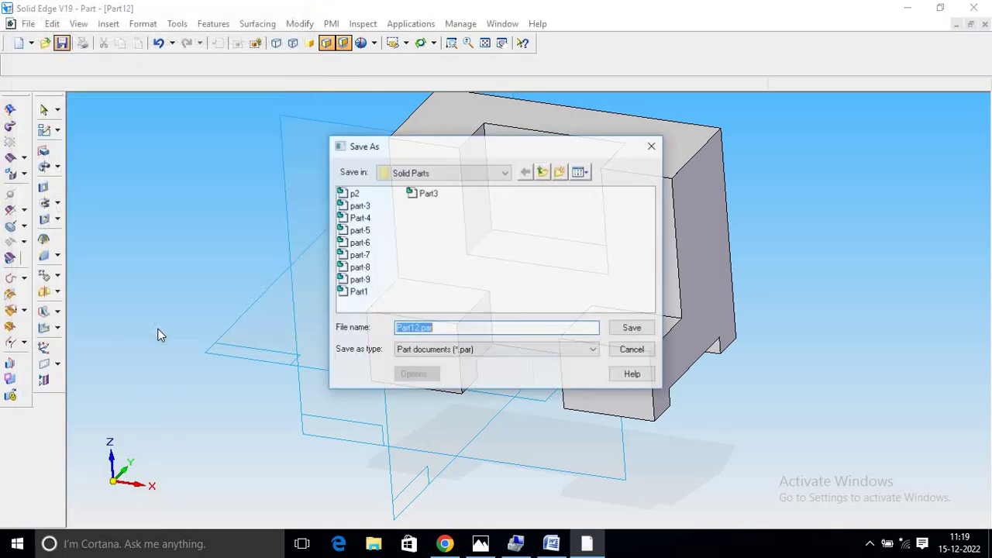
pyautogui.write('p')
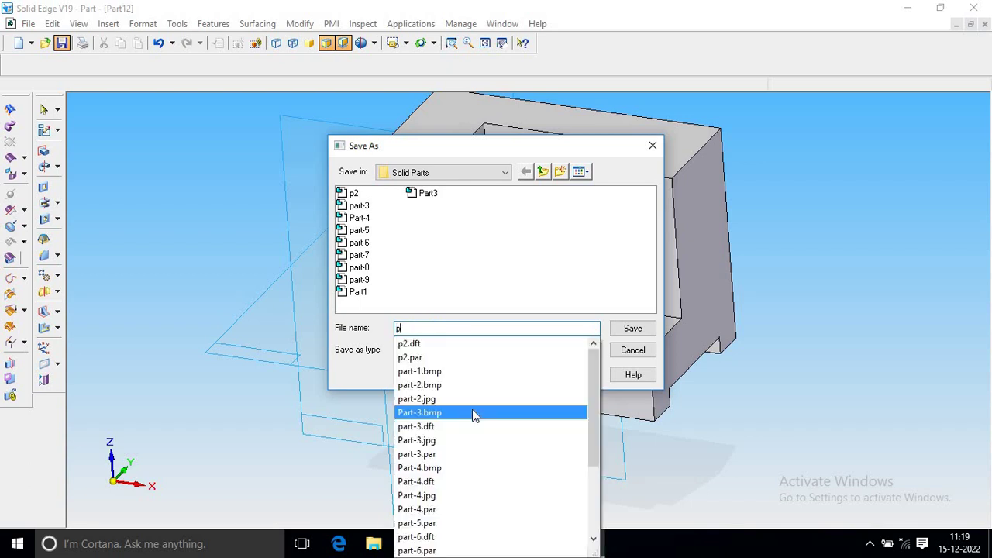
pyautogui.write('art')
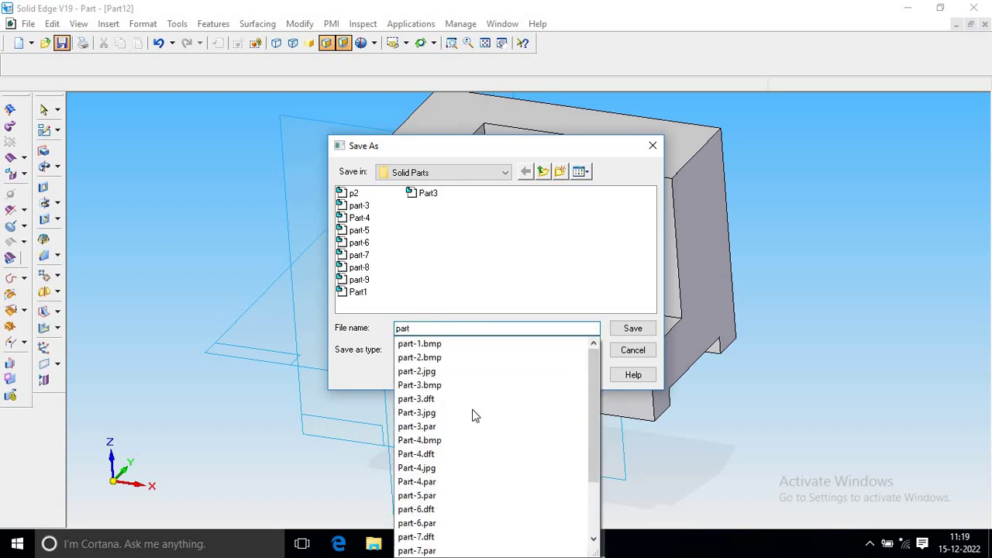
pyautogui.write('=')
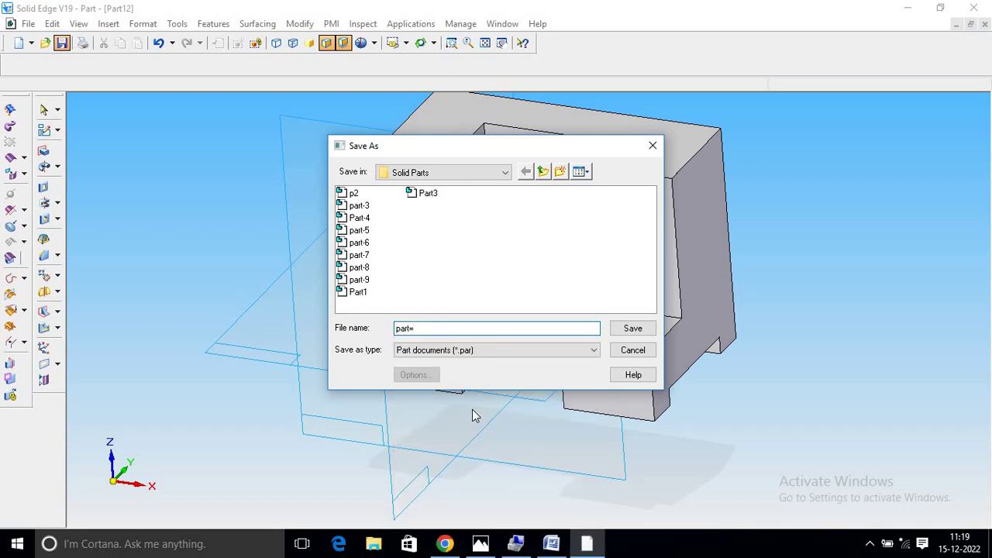
pyautogui.press('BackSpace')
pyautogui.write('-10')
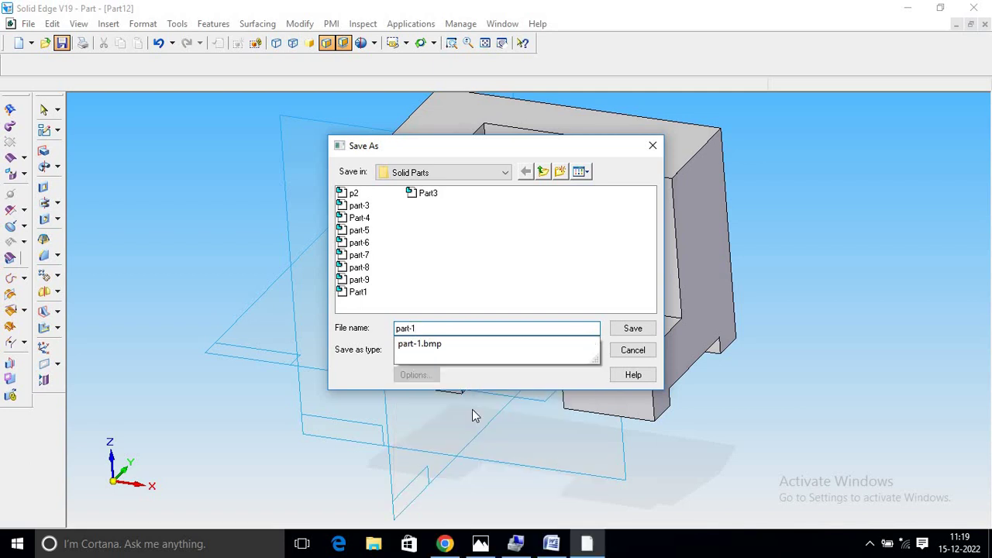
pyautogui.click(632, 328)
# Create a drawing of the part from the normal.dft template, running the drawing view creation wizard.
pyautogui.click(28, 24)
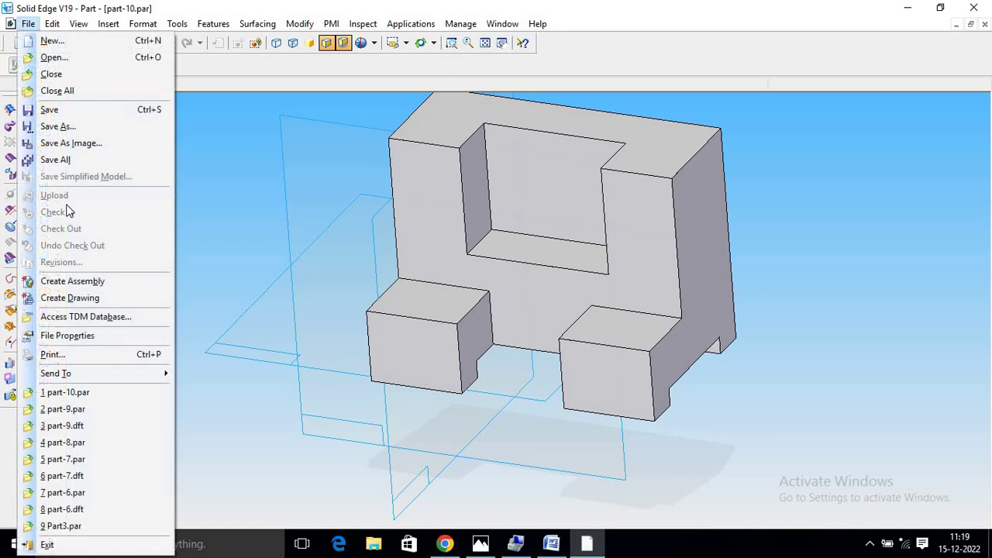
pyautogui.click(69, 297)
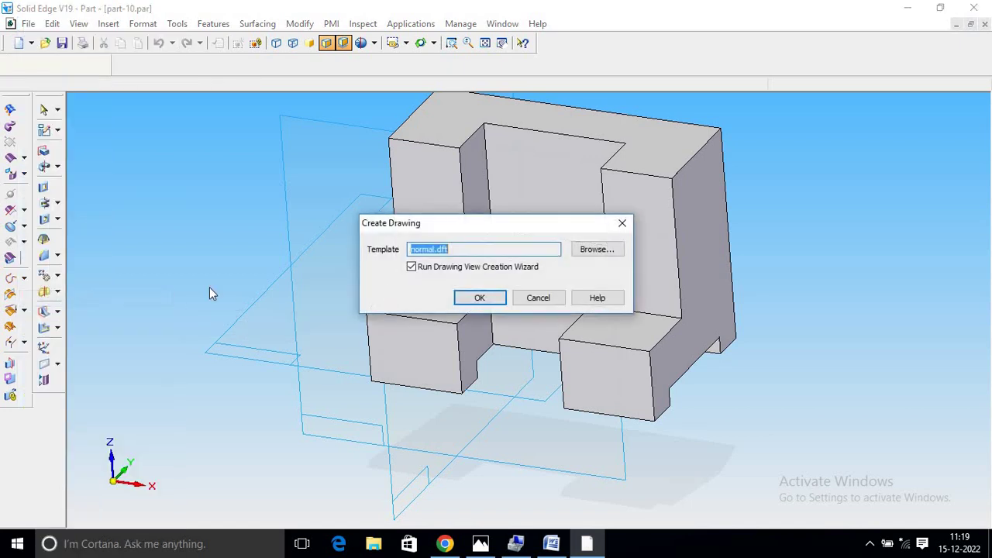
pyautogui.click(473, 298)
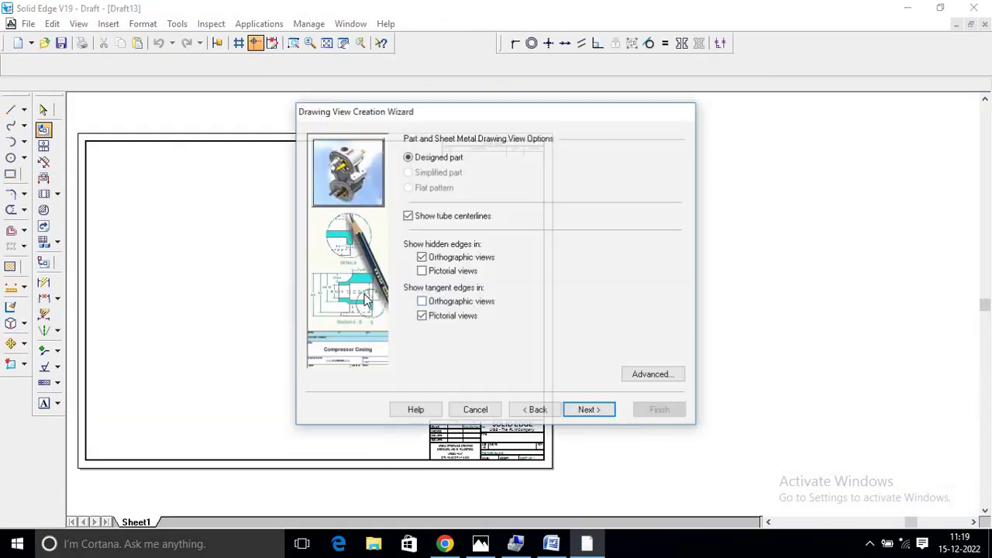
# Set a custom isometric orientation showing the pocket and front step, and place the view on the right half of the sheet.
pyautogui.click(605, 411)
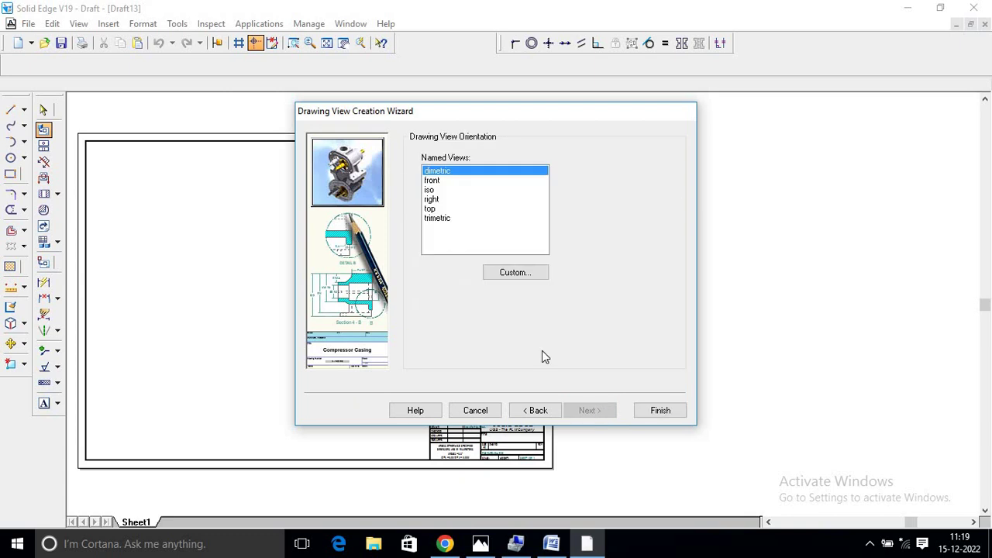
pyautogui.click(434, 191)
pyautogui.click(517, 270)
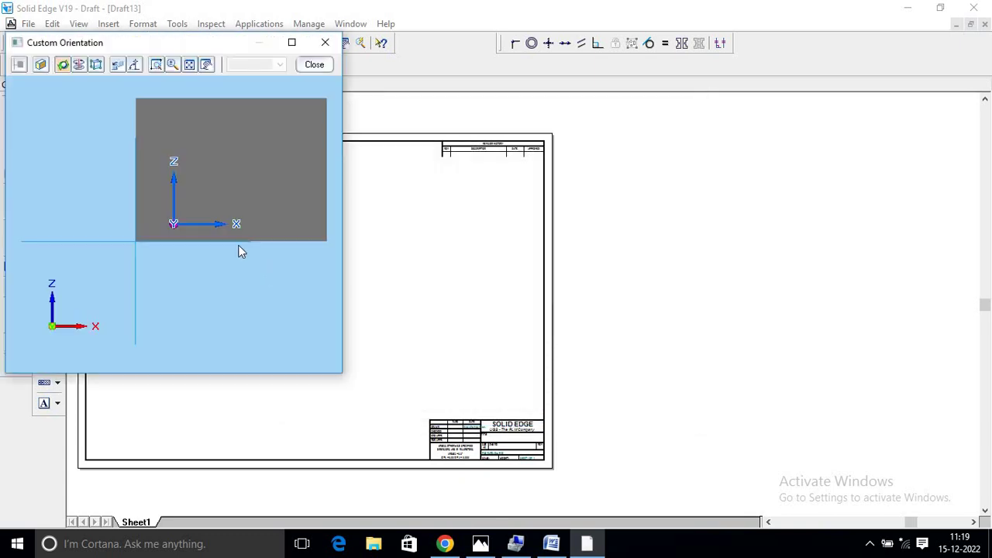
pyautogui.moveTo(259, 188); pyautogui.dragTo(177, 222)
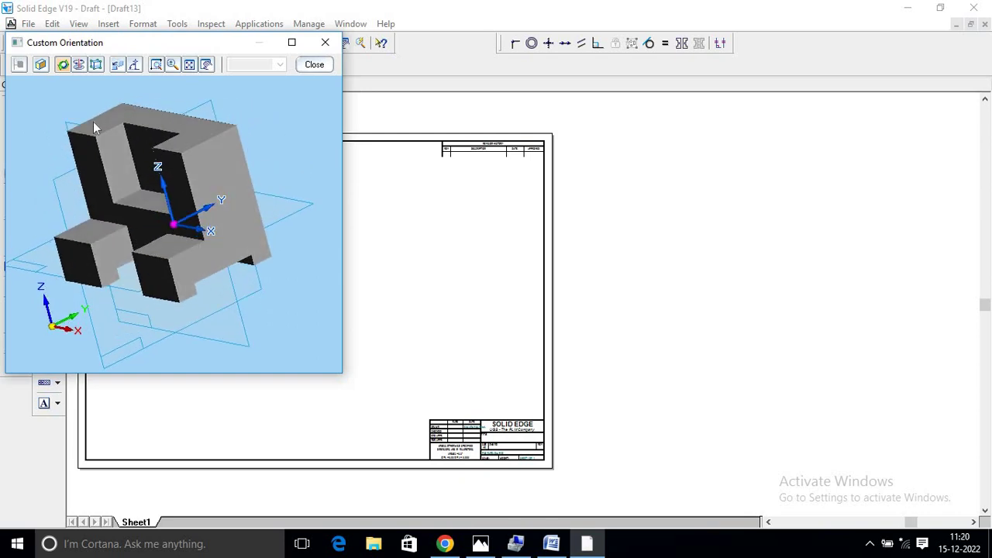
pyautogui.click(96, 65)
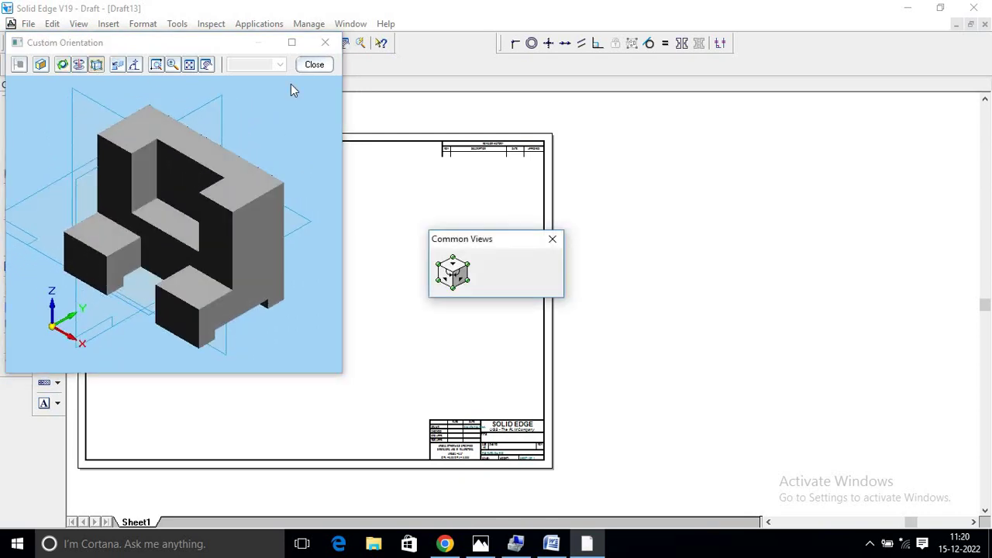
pyautogui.click(320, 65)
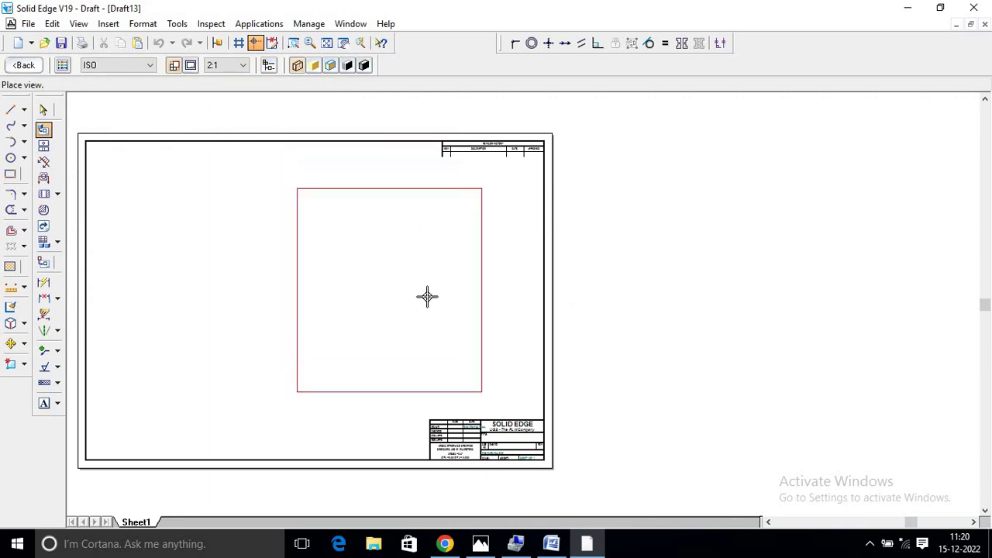
pyautogui.click(440, 308)
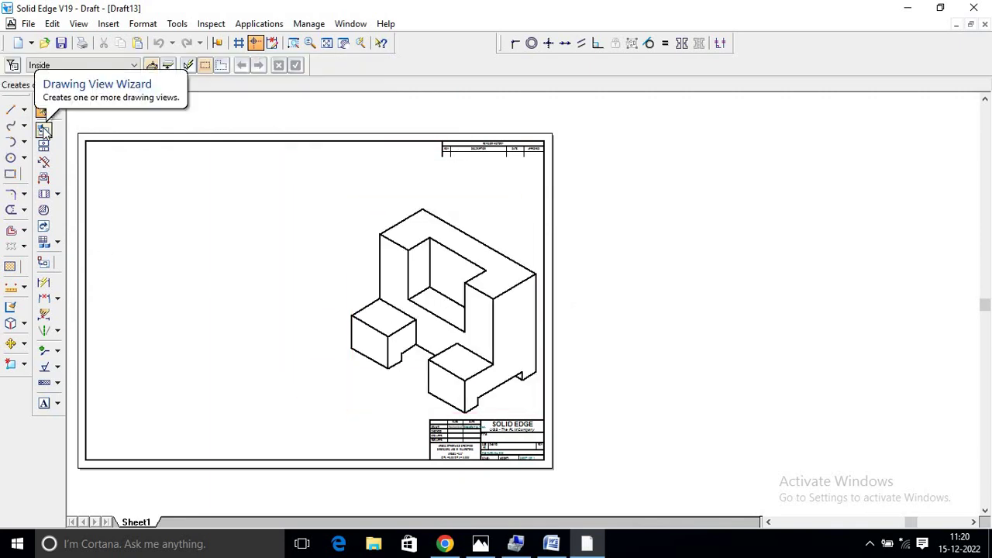
# Place a front view of part-10.par in the upper-left area of the drawing sheet.
pyautogui.click(45, 132)
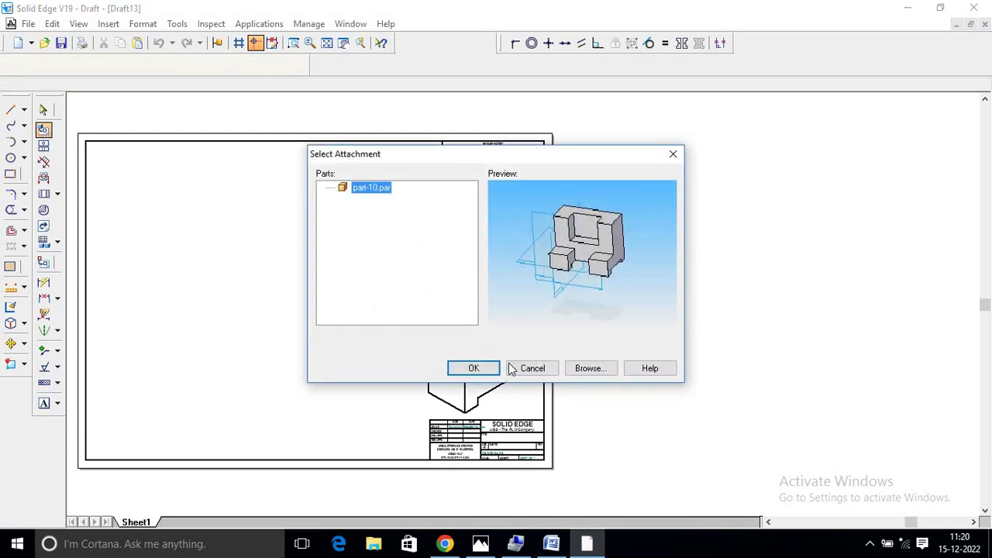
pyautogui.click(474, 369)
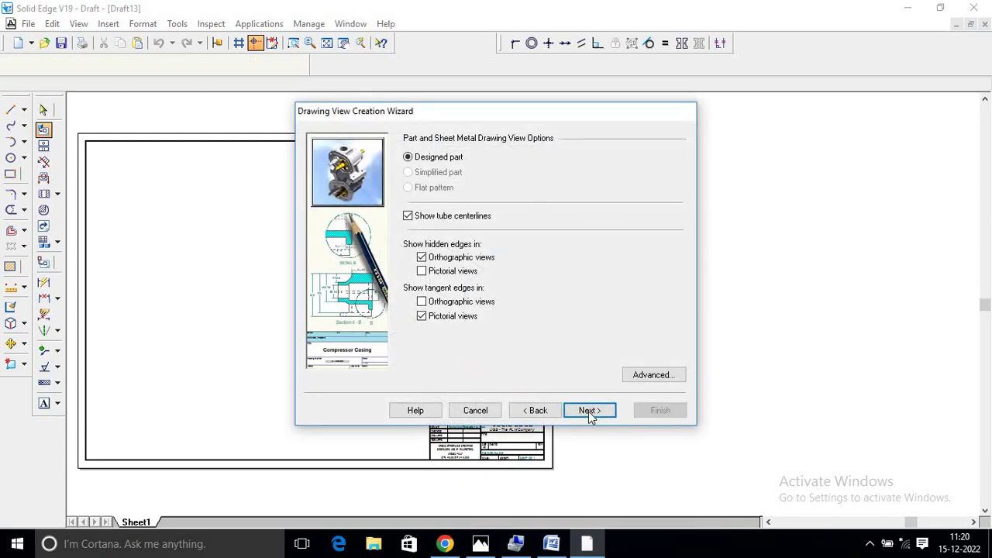
pyautogui.click(589, 412)
pyautogui.click(433, 190)
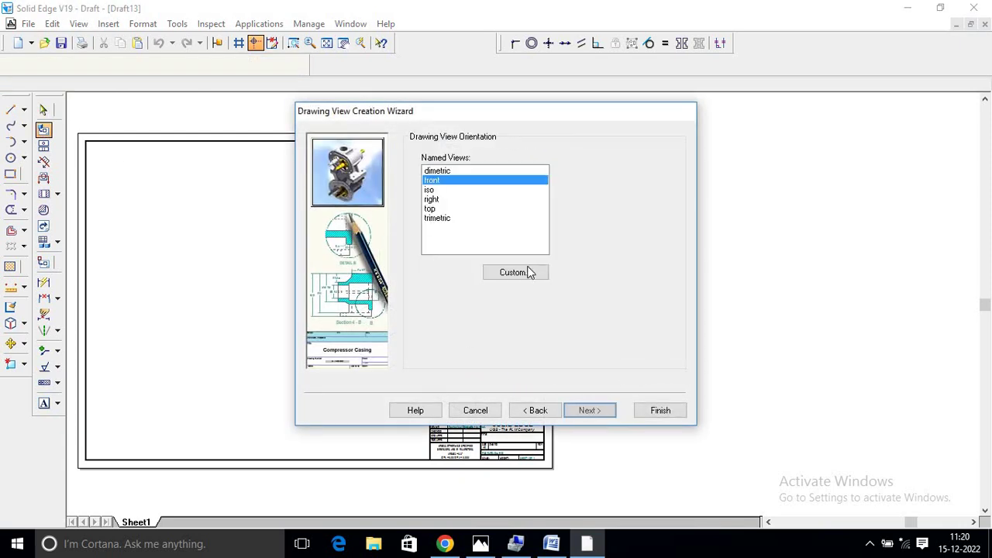
pyautogui.click(528, 272)
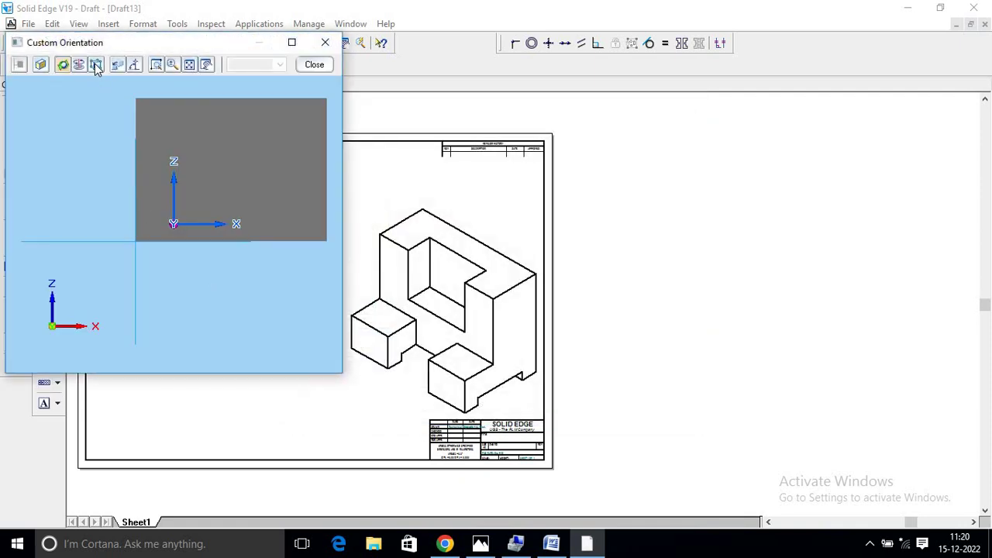
pyautogui.click(96, 65)
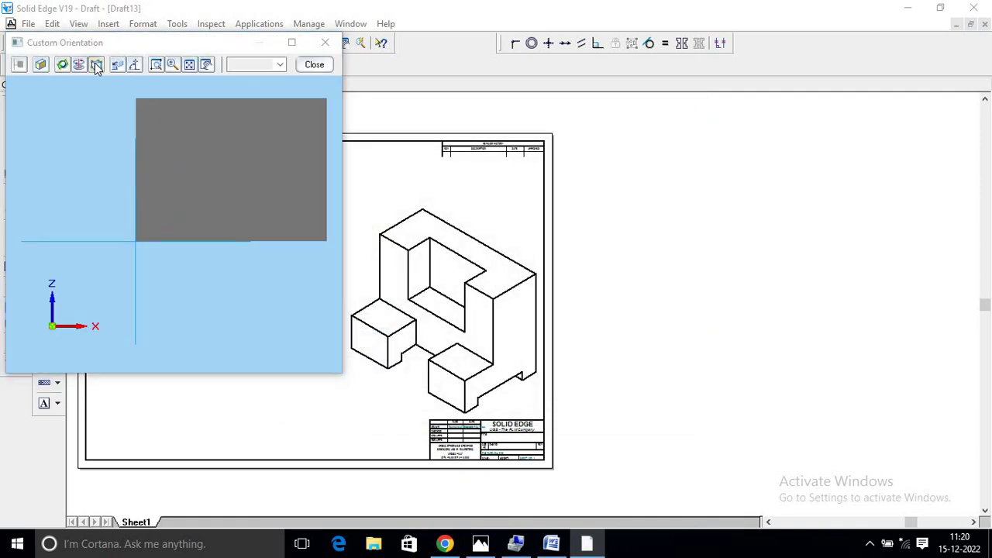
pyautogui.click(314, 65)
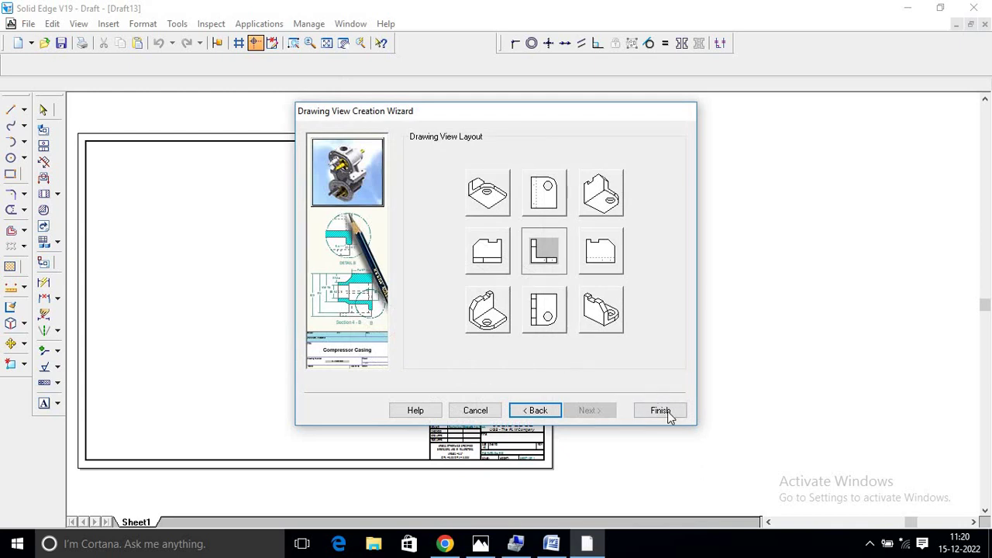
pyautogui.click(661, 411)
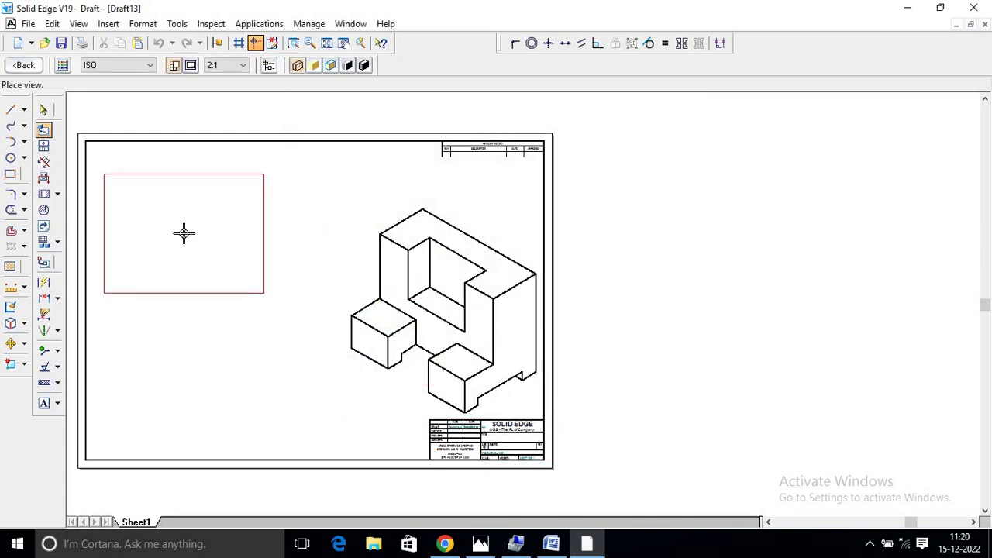
pyautogui.click(180, 225)
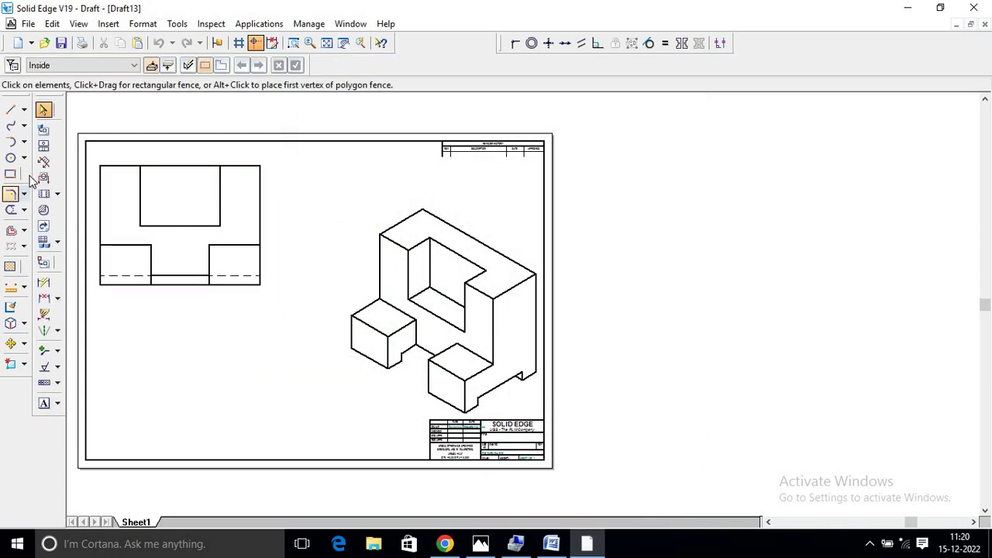
# Project auxiliary views from the front view's bottom edge and right edge, placing them below and to the right of it.
pyautogui.click(42, 162)
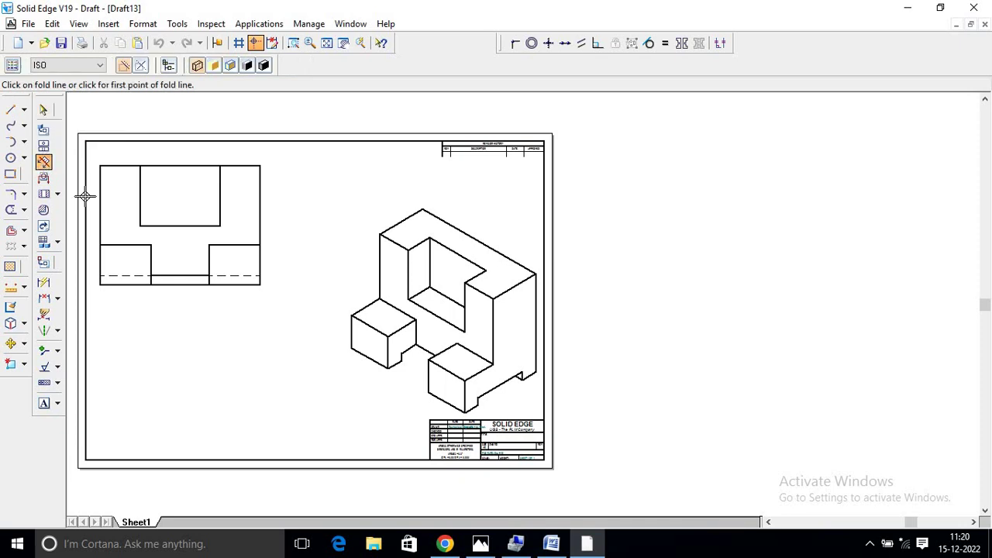
pyautogui.click(197, 350)
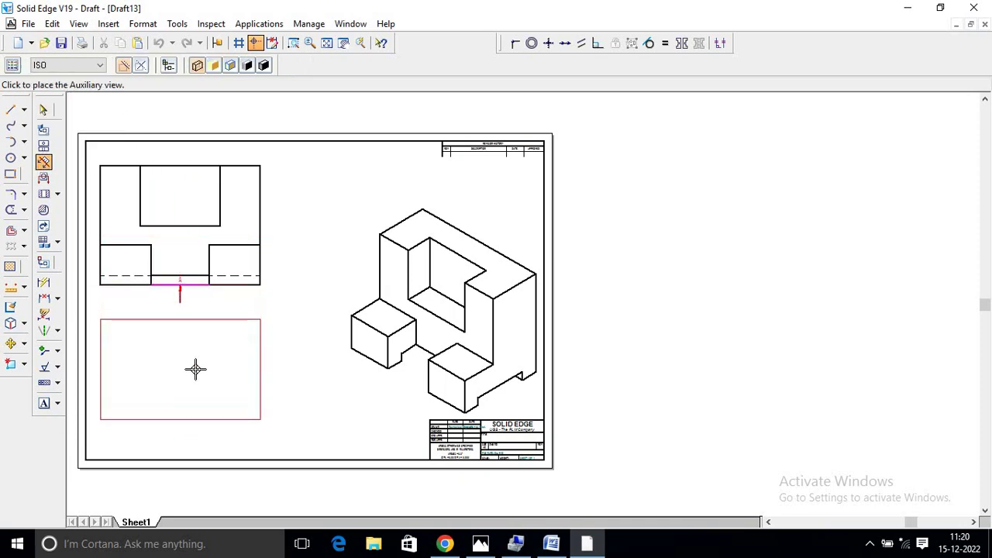
pyautogui.click(203, 376)
pyautogui.click(42, 162)
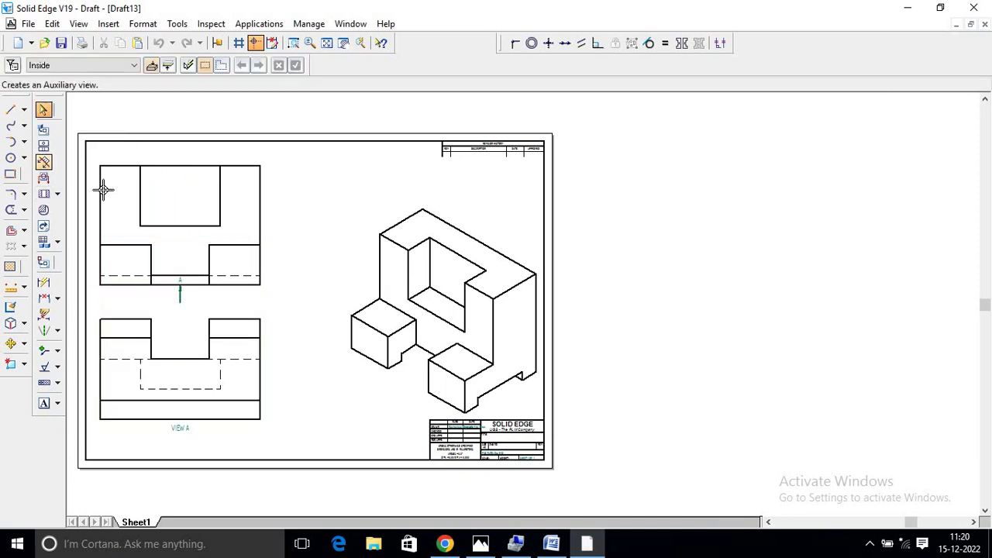
pyautogui.click(260, 211)
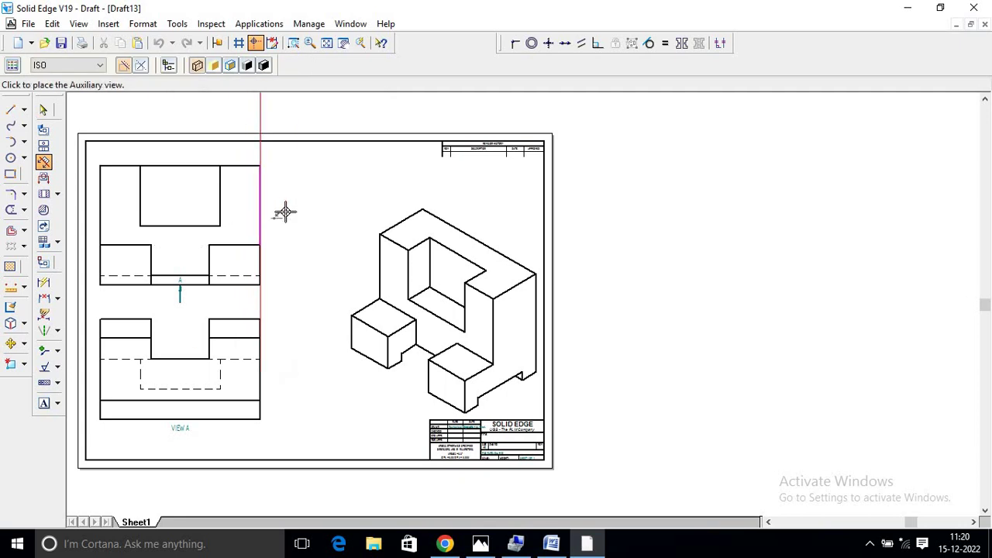
pyautogui.click(330, 219)
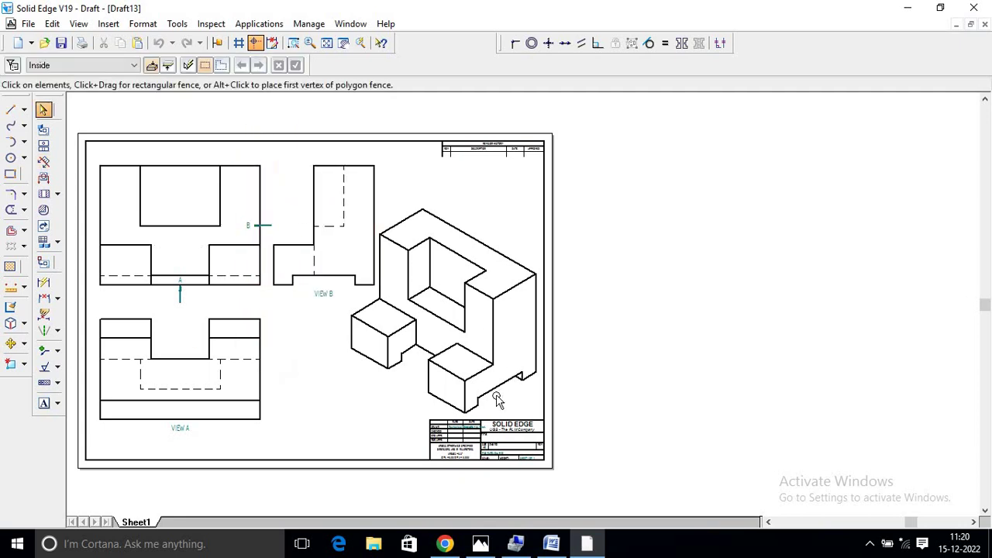
# Set the isometric view's scale to 1:1, and move it to just above the title block.
pyautogui.click(465, 329)
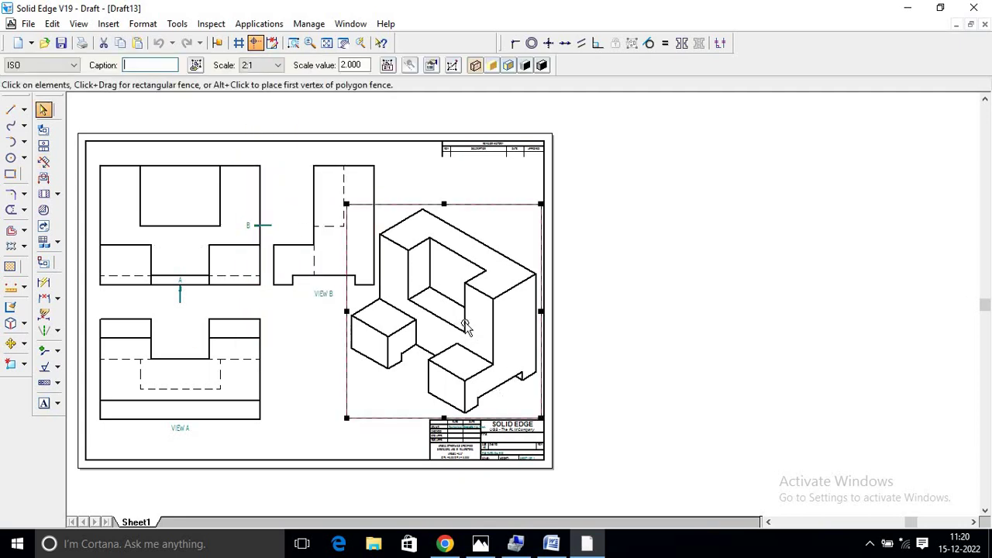
pyautogui.click(279, 66)
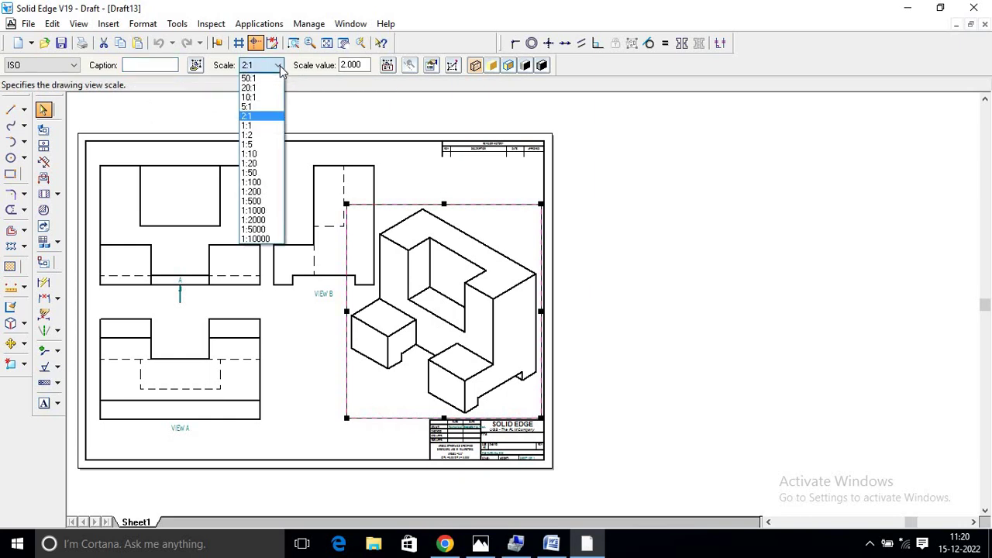
pyautogui.click(267, 126)
pyautogui.moveTo(447, 311); pyautogui.dragTo(482, 353)
# Move the side view VIEW B farther right, away from the front view and above the isometric view.
pyautogui.click(353, 238)
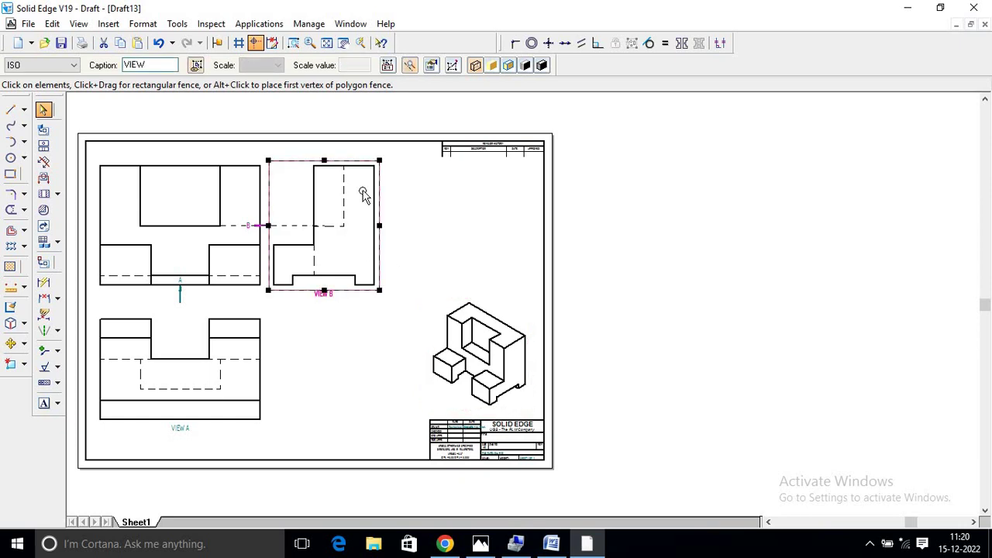
pyautogui.moveTo(393, 202); pyautogui.dragTo(521, 240)
pyautogui.click(748, 349)
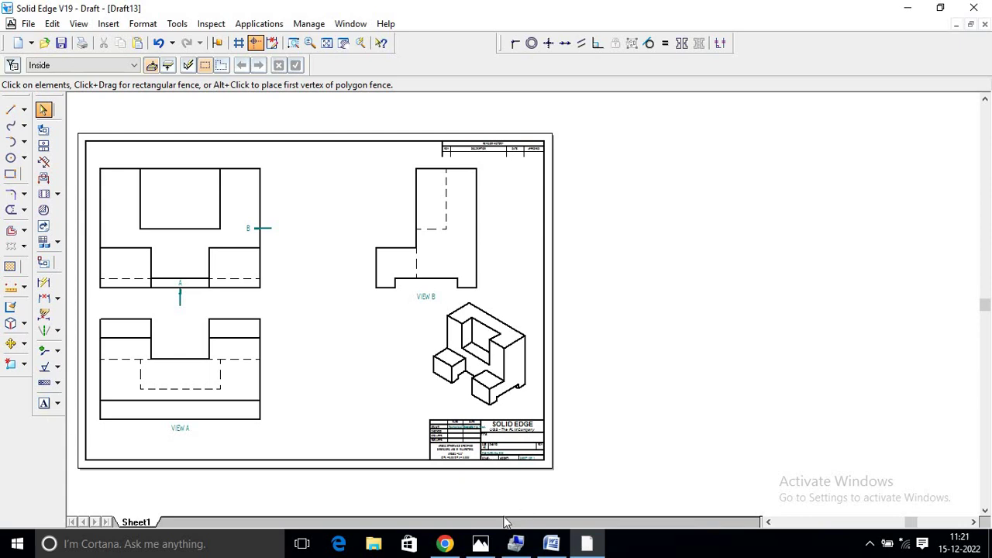
# Save the drawing as part-10.dft, and check its views against Fig.4.17 in the Word document before returning to Solid Edge.
pyautogui.click(28, 24)
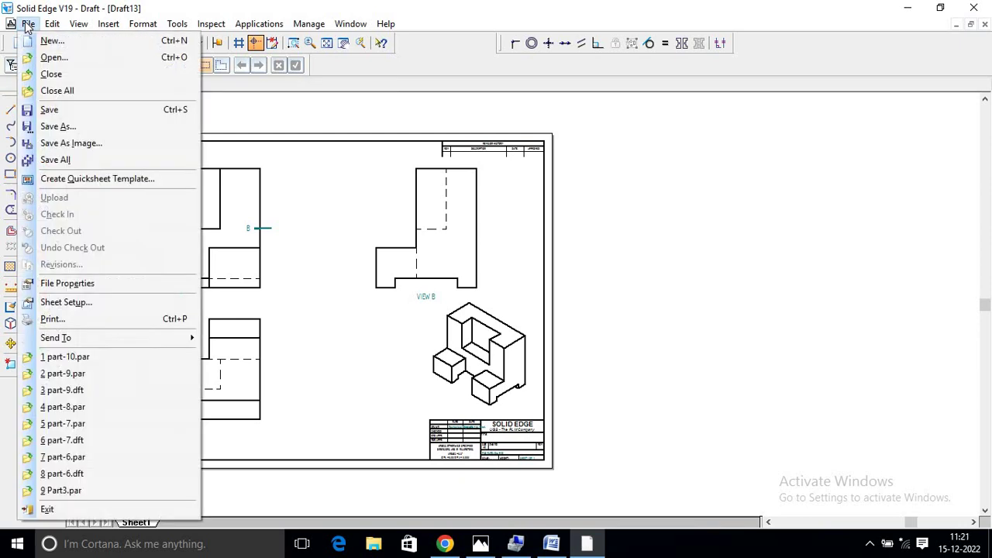
pyautogui.click(60, 109)
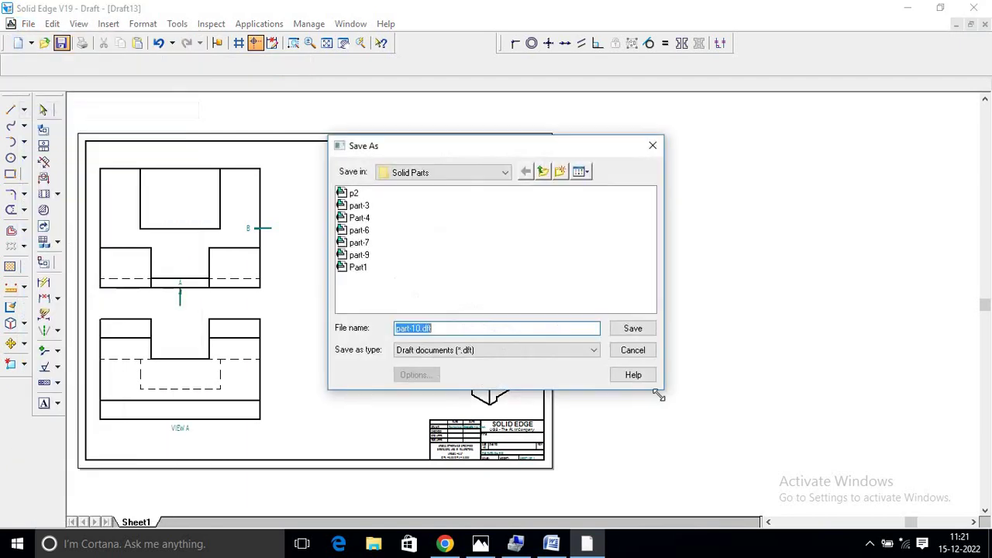
pyautogui.click(631, 329)
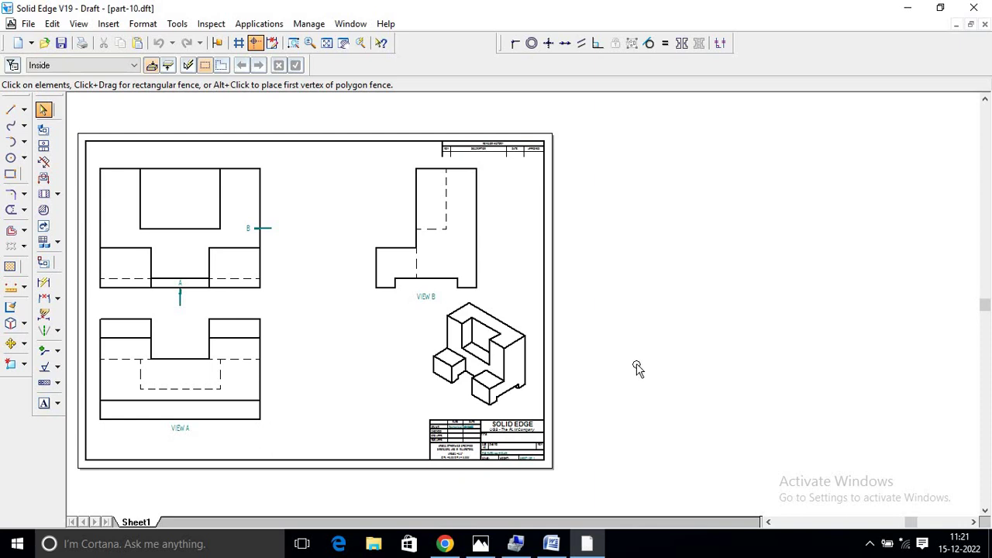
pyautogui.click(551, 544)
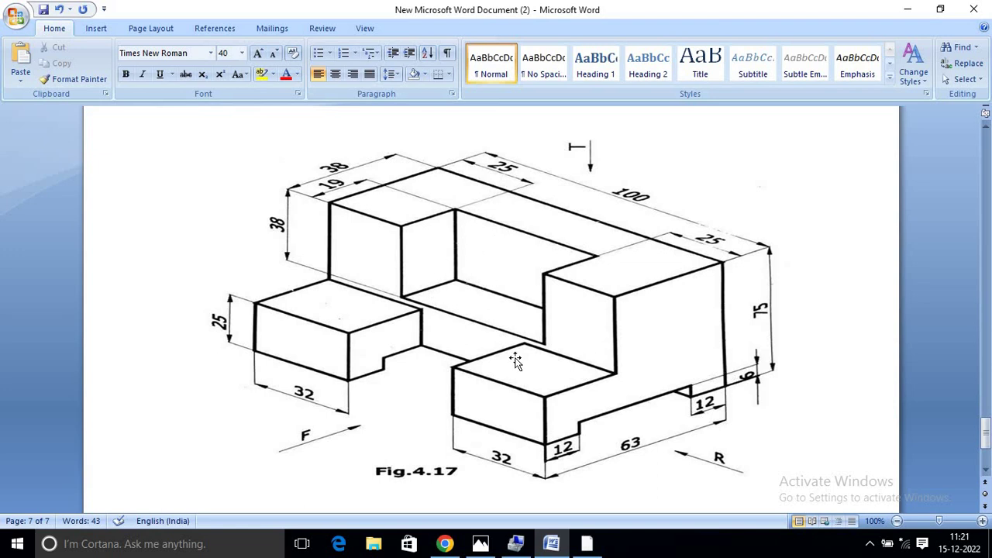
pyautogui.click(589, 549)
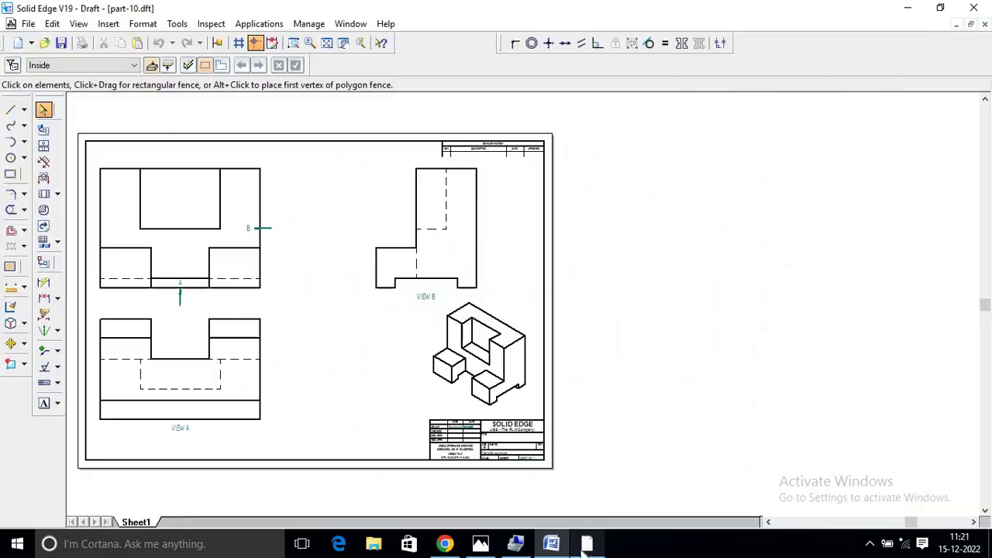